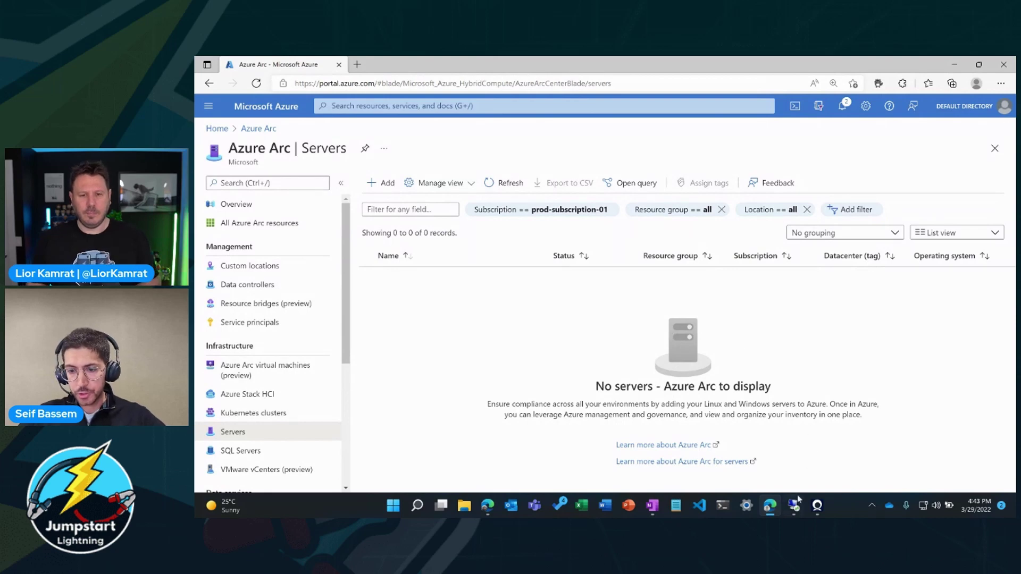
Switch from the empty Azure Arc Servers page to the remote Configuration Manager session
{"action": "mouse_move", "coordinate": [794, 502]}
{"action": "left_click", "coordinate": [728, 449]}
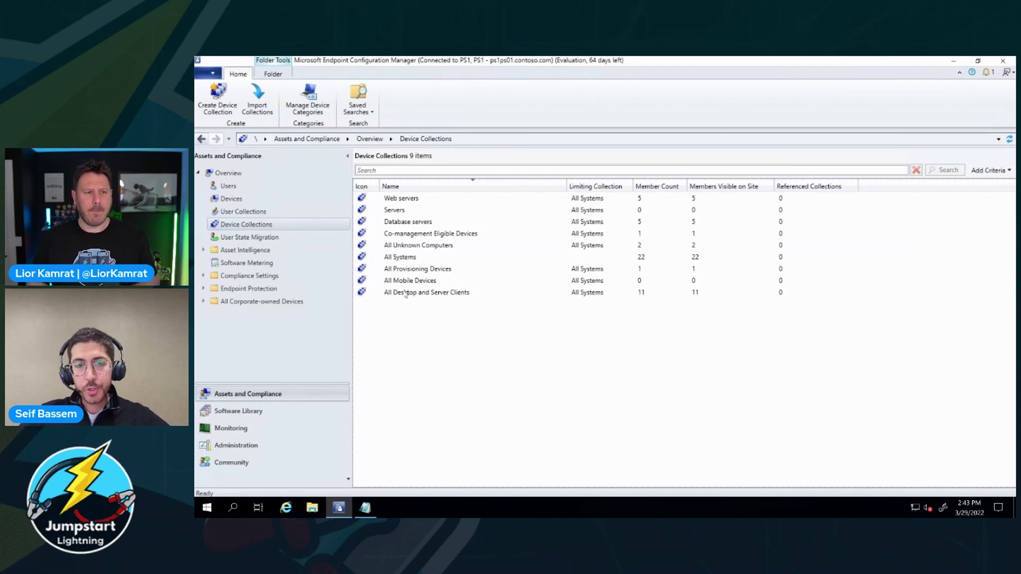
Review the Web servers and Database servers collections, then go to Software Library's Task Sequences
{"action": "left_click", "coordinate": [405, 200]}
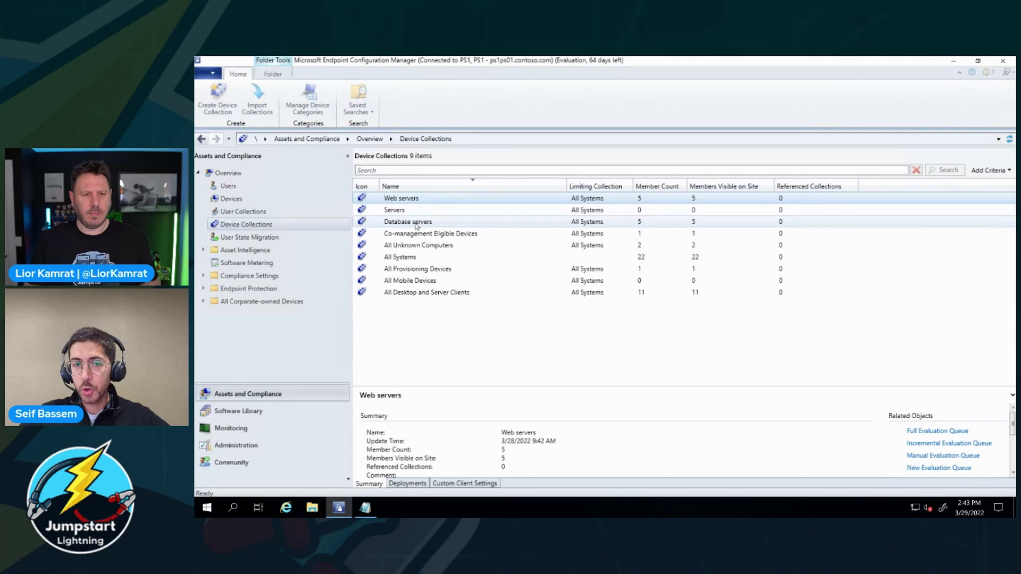
{"action": "left_click", "coordinate": [416, 223]}
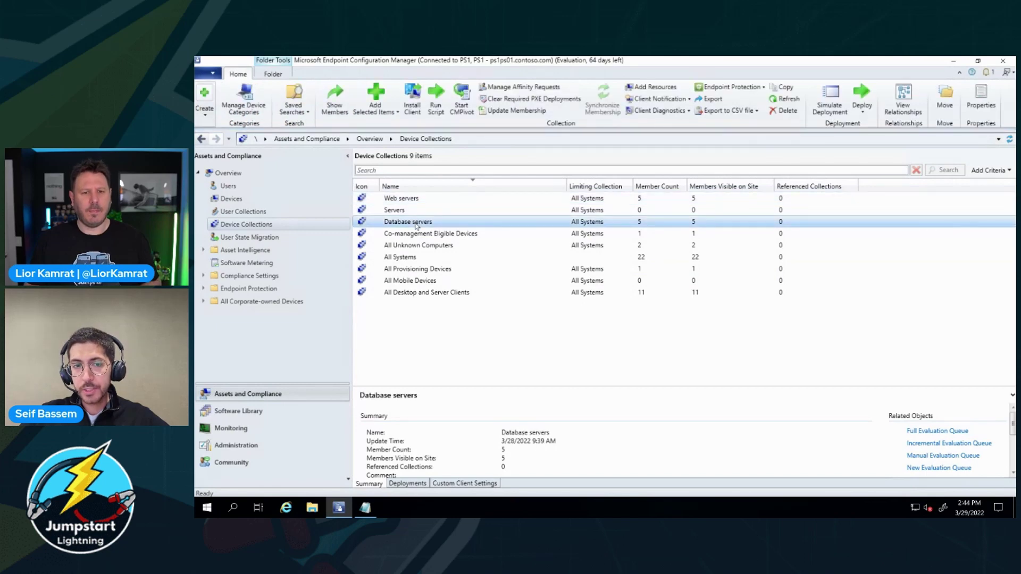
{"action": "left_click", "coordinate": [404, 199]}
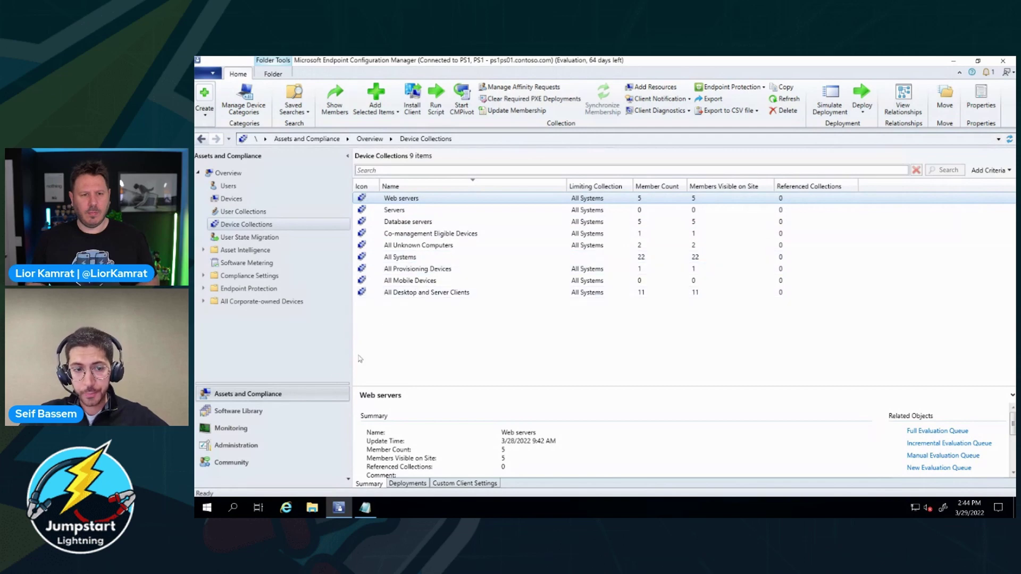
{"action": "left_click", "coordinate": [260, 412]}
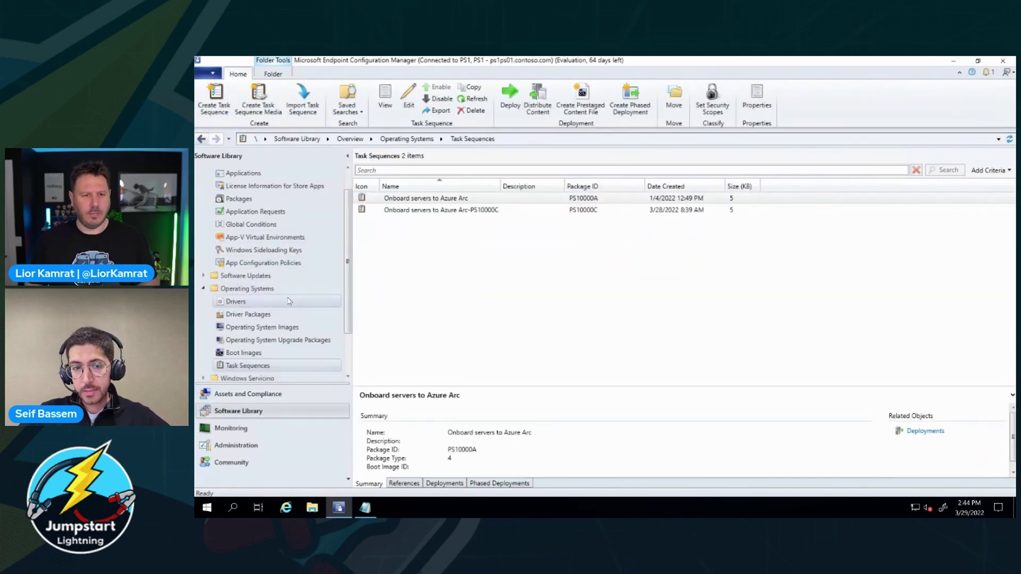
{"action": "scroll", "coordinate": [289, 301], "scroll_direction": "down", "scroll_amount": 2}
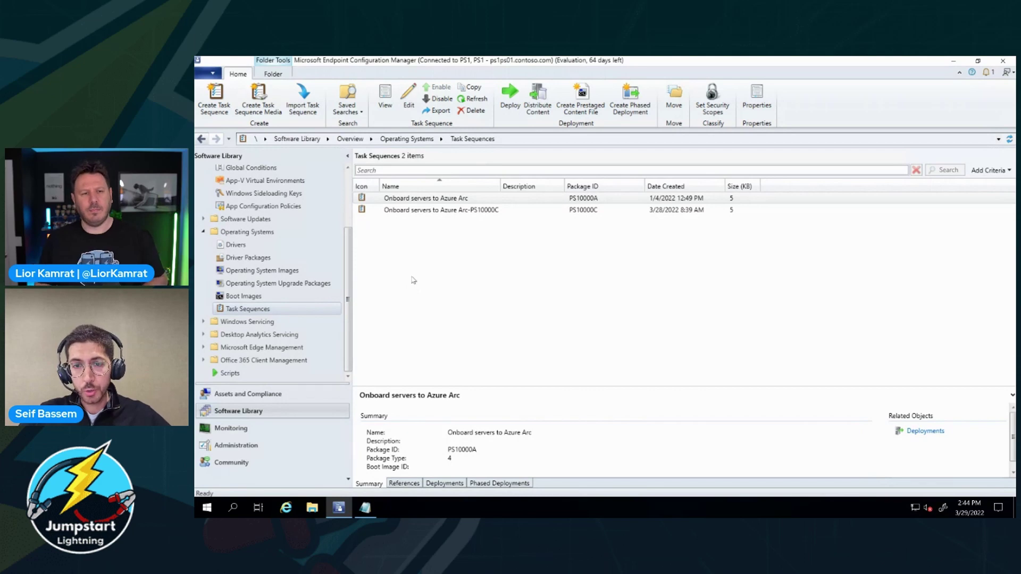
Open the PS10000C task sequence and view the Onboard to Azure Arc step's PowerShell script
{"action": "left_click", "coordinate": [438, 210]}
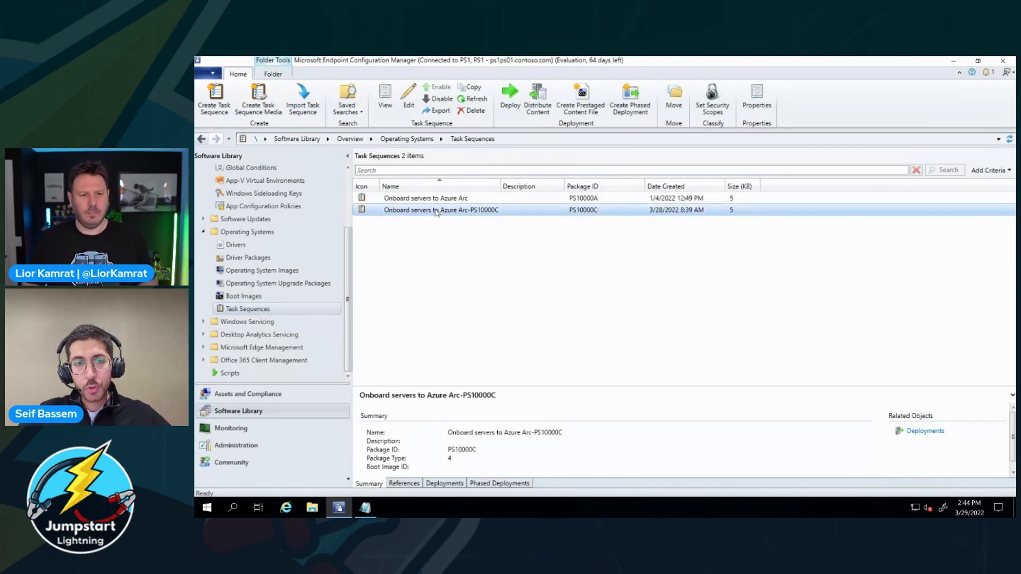
{"action": "left_click", "coordinate": [407, 109]}
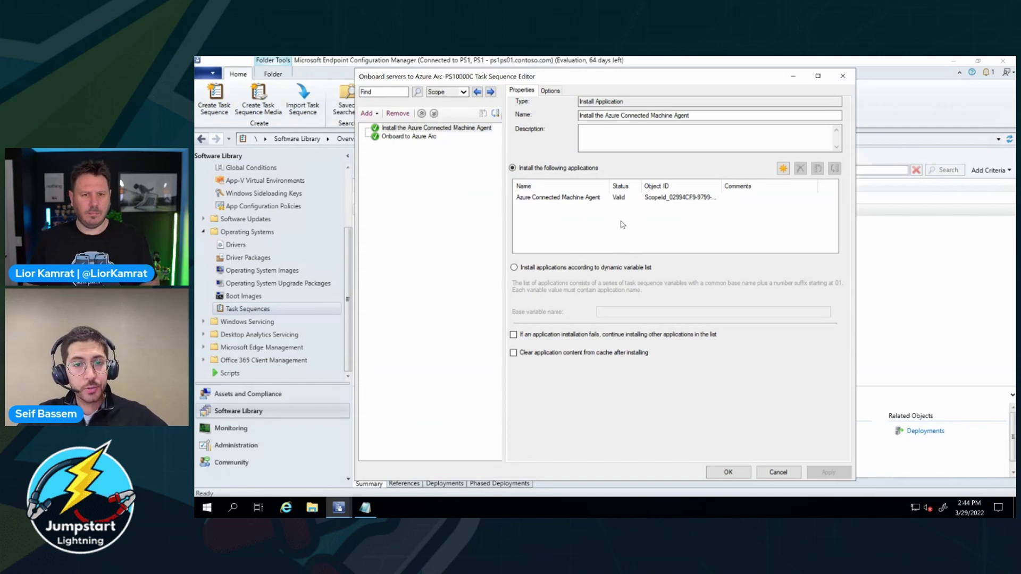
{"action": "left_click", "coordinate": [587, 199]}
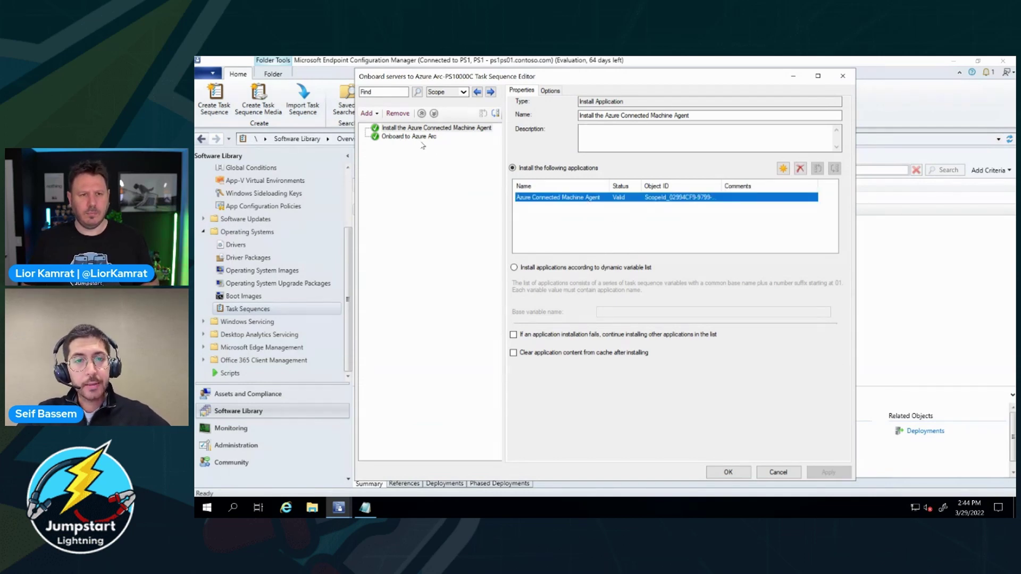
{"action": "left_click", "coordinate": [419, 137]}
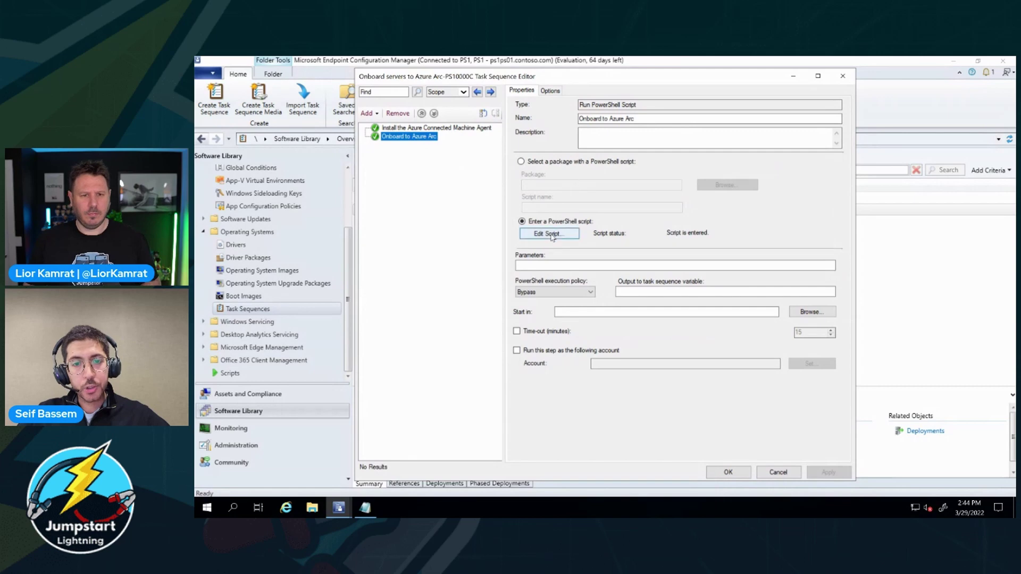
{"action": "left_click", "coordinate": [549, 234]}
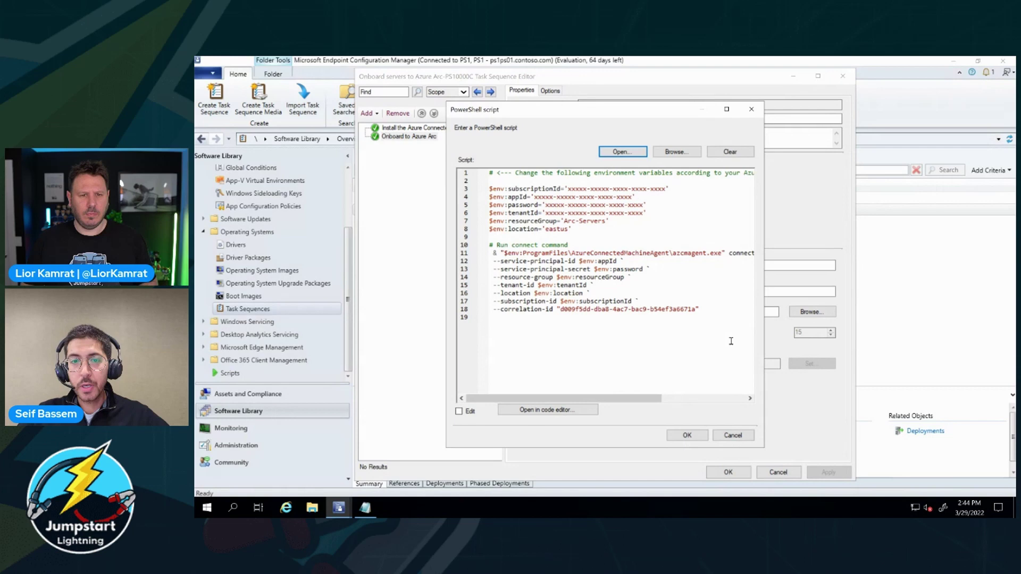
{"action": "left_click", "coordinate": [732, 435]}
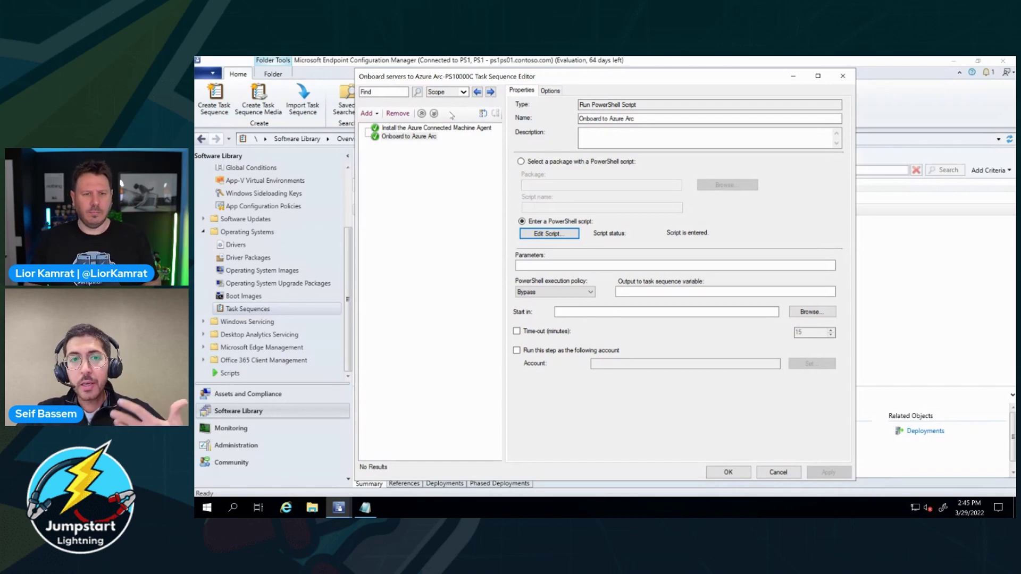
{"action": "left_click", "coordinate": [415, 136]}
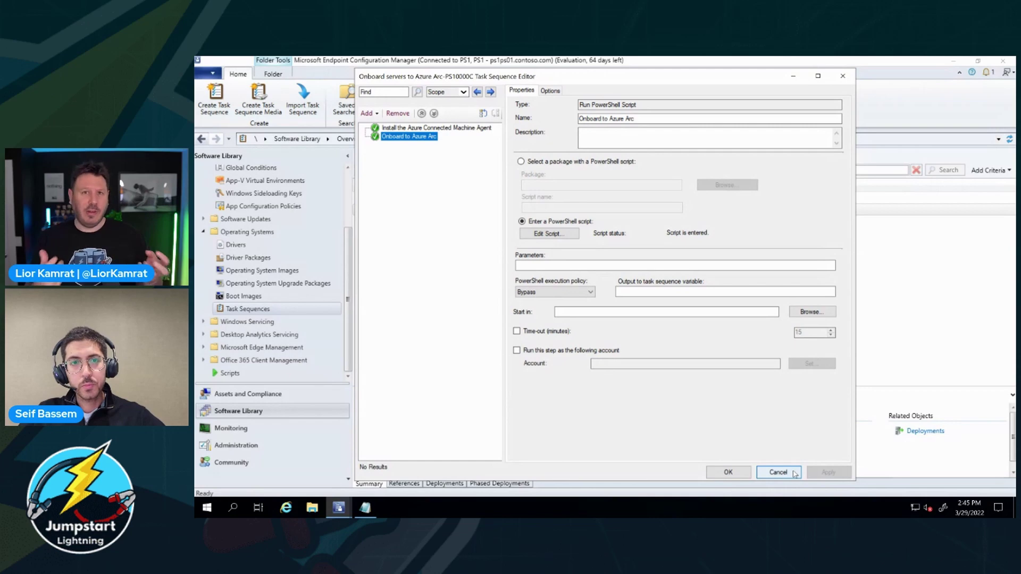
{"action": "left_click", "coordinate": [572, 235]}
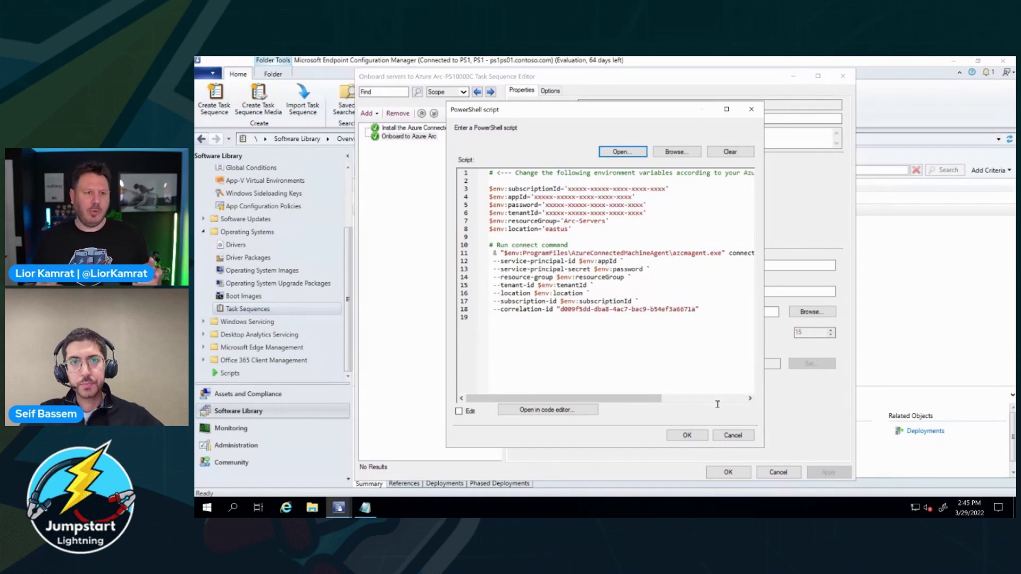
Cancel the PowerShell script view and the PS10000C Task Sequence Editor without saving
{"action": "left_click", "coordinate": [732, 436]}
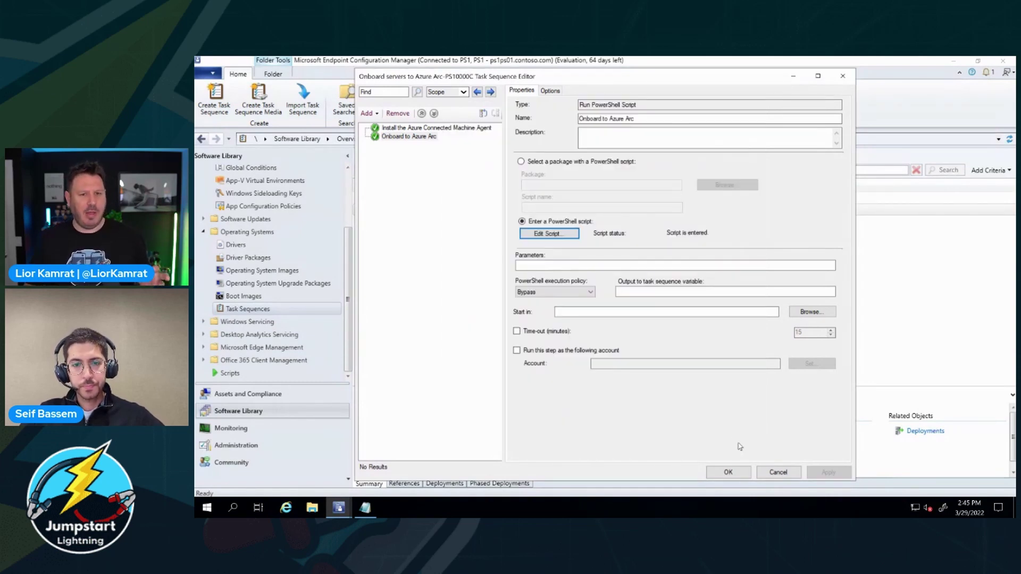
{"action": "left_click", "coordinate": [774, 474]}
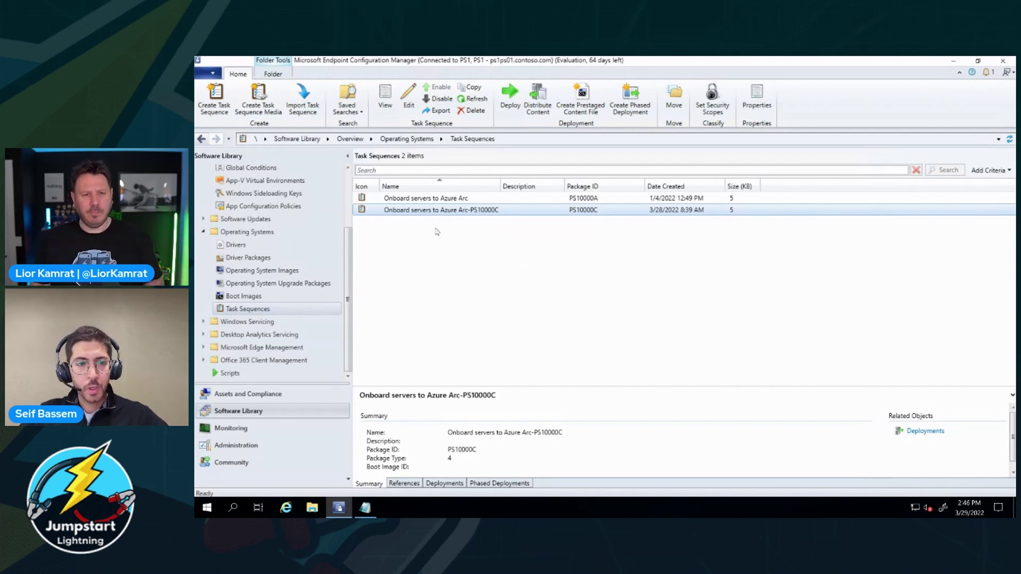
Start deploying the Onboard servers to Azure Arc task sequence to the Database servers collection
{"action": "left_click", "coordinate": [455, 199]}
{"action": "right_click", "coordinate": [455, 200]}
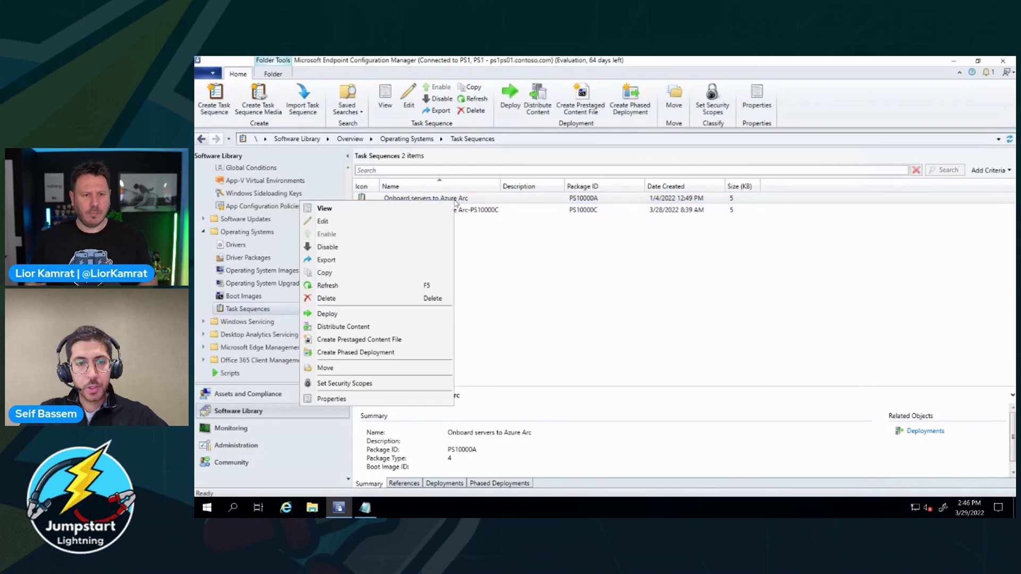
{"action": "left_click", "coordinate": [340, 313]}
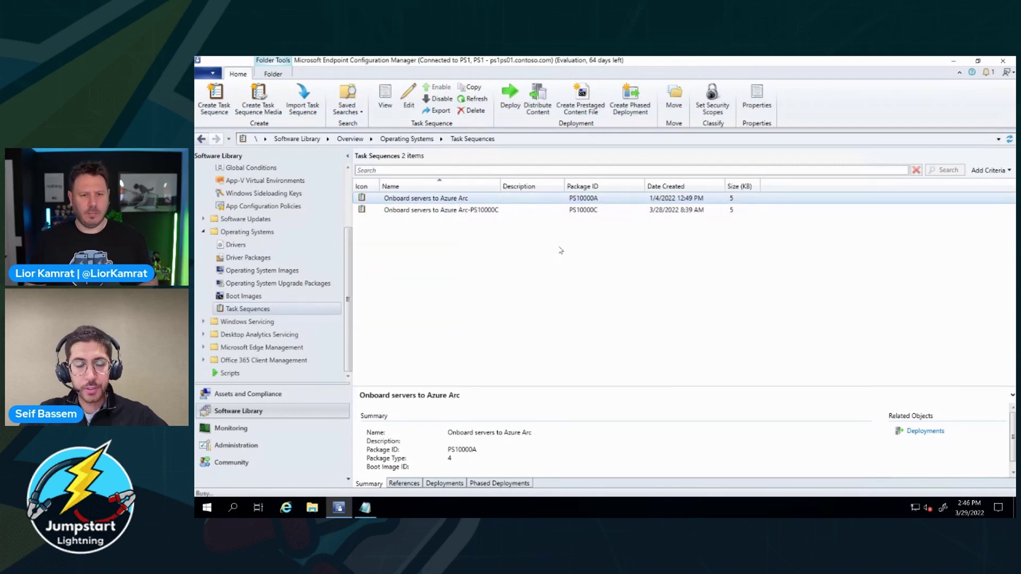
{"action": "left_click", "coordinate": [769, 225]}
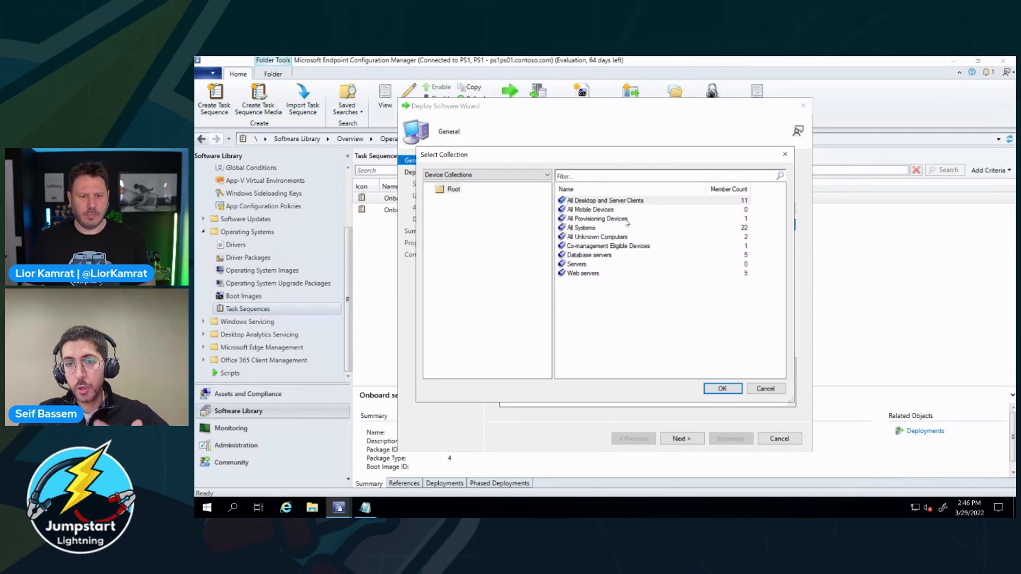
{"action": "left_click", "coordinate": [594, 256]}
{"action": "left_click", "coordinate": [721, 388]}
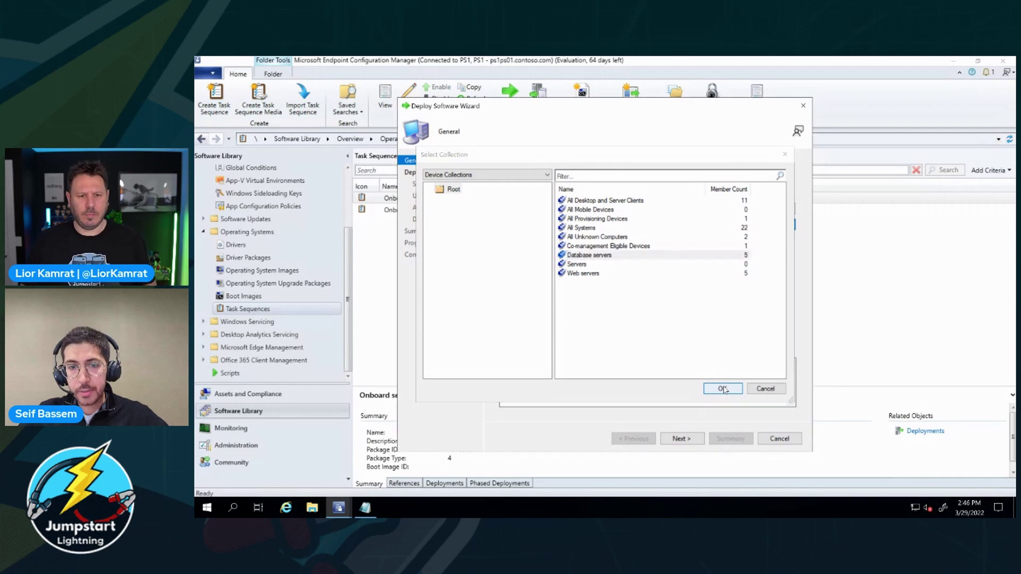
{"action": "left_click", "coordinate": [682, 438]}
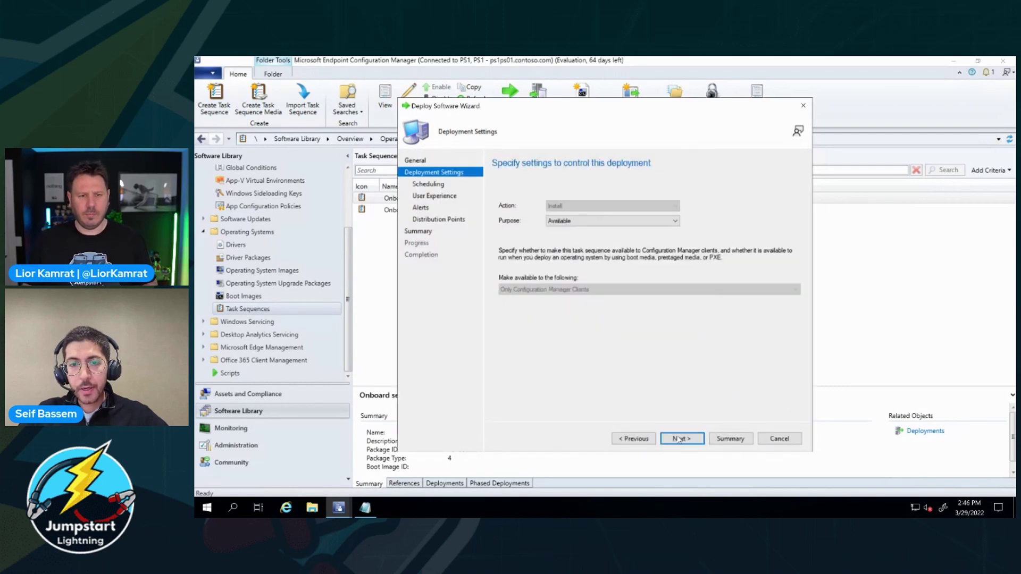
Set the deployment purpose to Required
{"action": "left_click", "coordinate": [581, 221]}
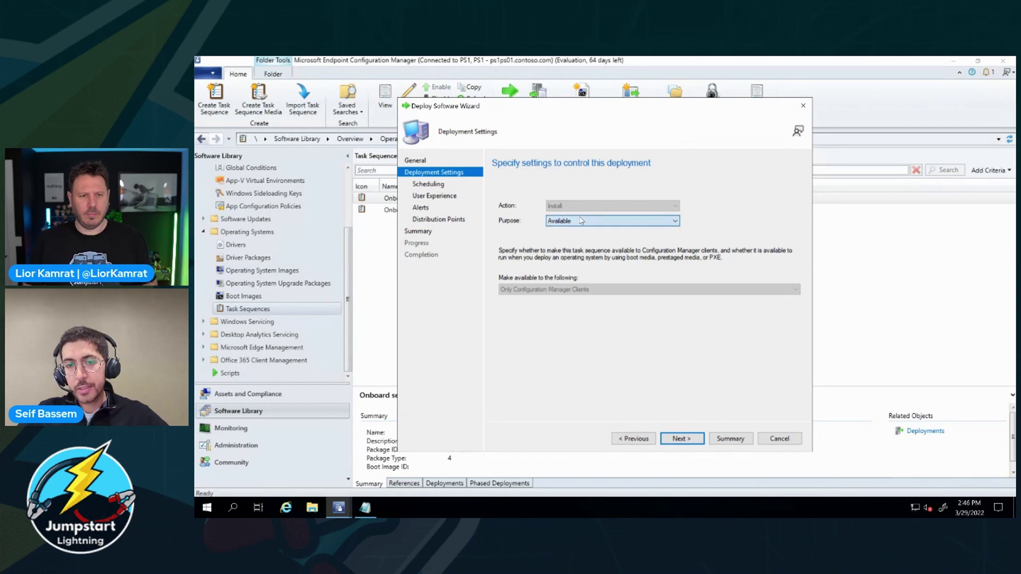
{"action": "left_click", "coordinate": [579, 239]}
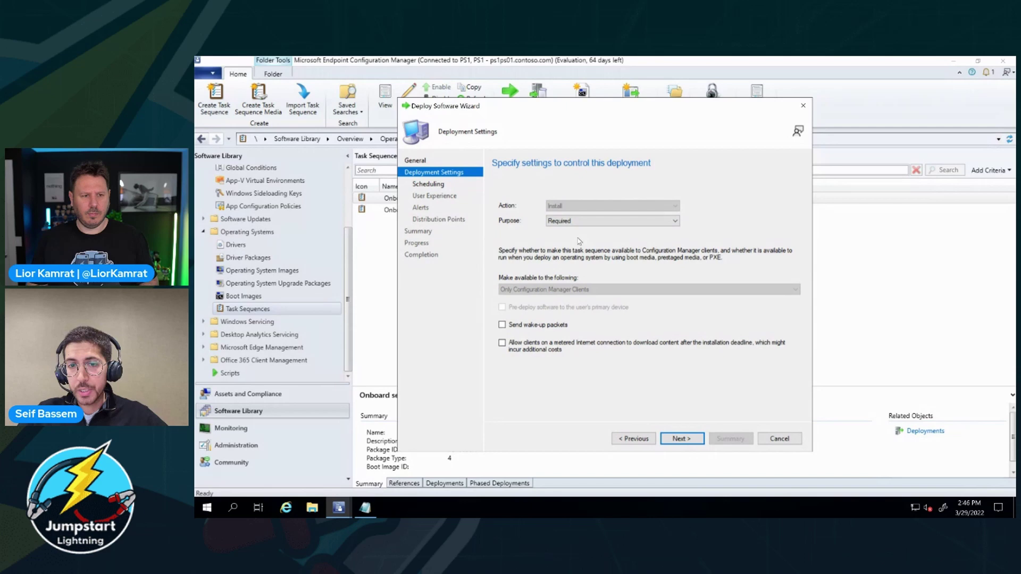
{"action": "left_click", "coordinate": [579, 222]}
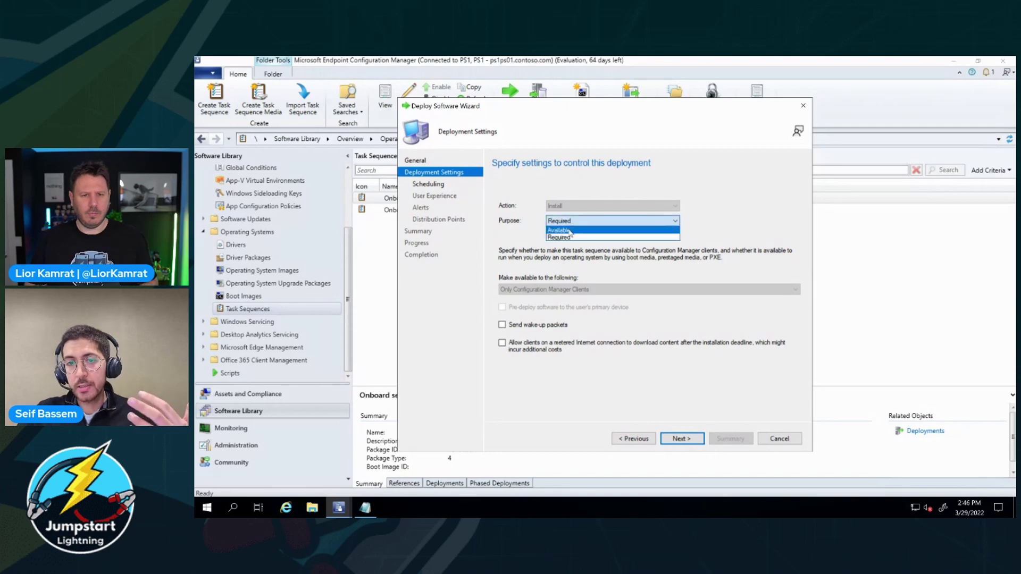
{"action": "left_click", "coordinate": [570, 233]}
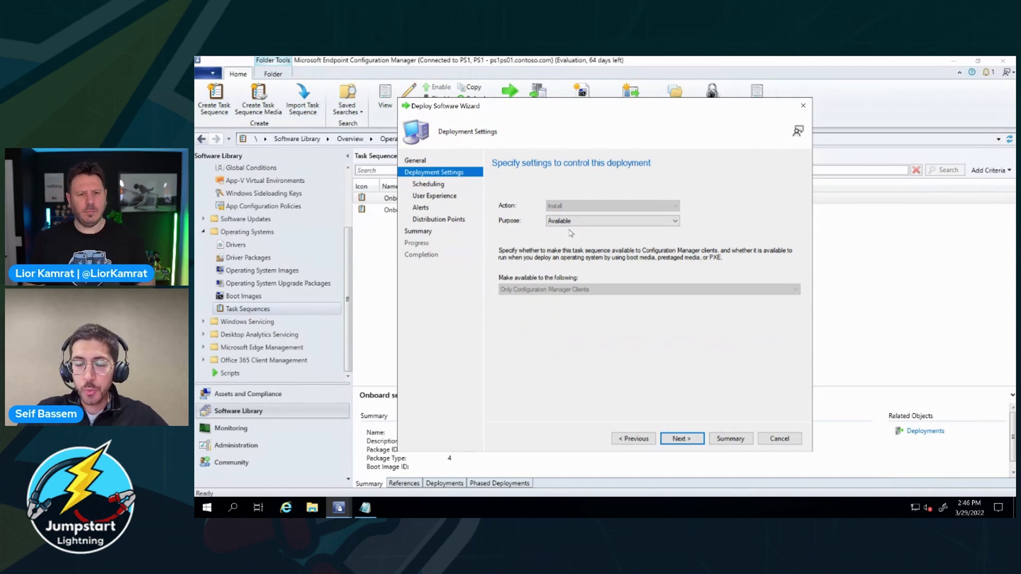
{"action": "left_click", "coordinate": [569, 221]}
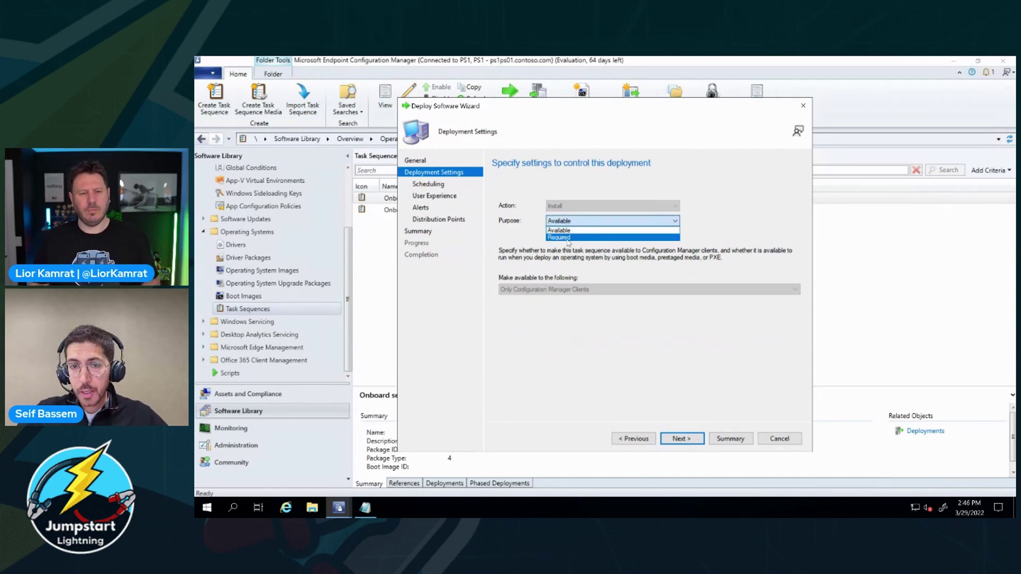
{"action": "left_click", "coordinate": [566, 238]}
Add an as-soon-as-possible assignment schedule, then cancel the wizard and discard its changes
{"action": "left_click", "coordinate": [676, 439]}
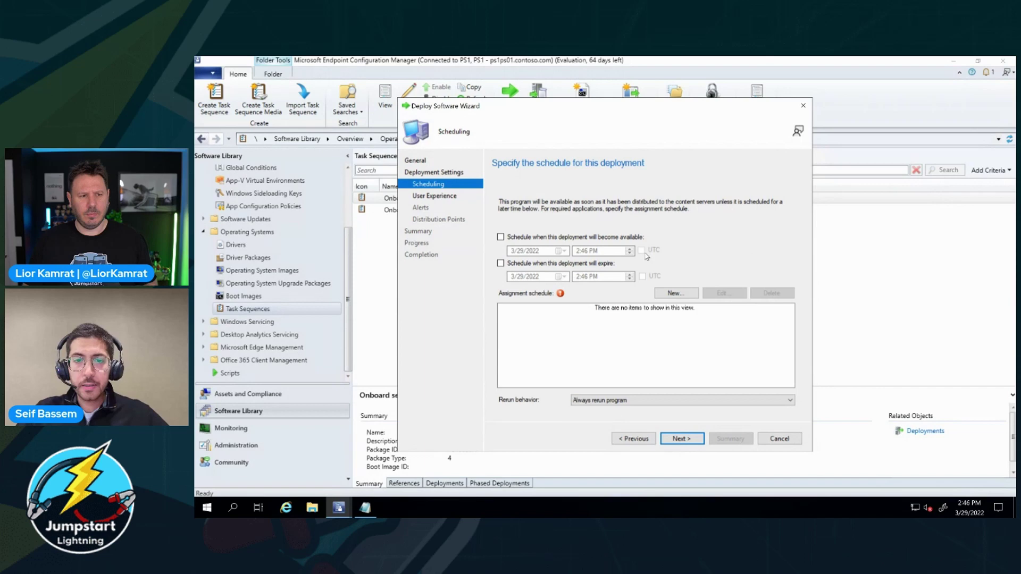
{"action": "left_click", "coordinate": [680, 293]}
{"action": "left_click", "coordinate": [589, 289]}
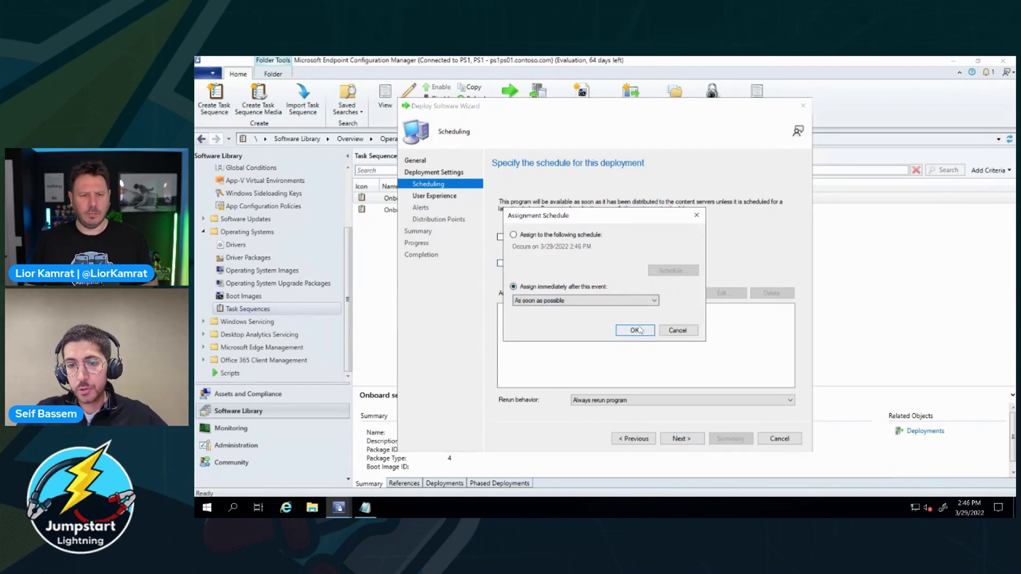
{"action": "left_click", "coordinate": [634, 330]}
{"action": "left_click", "coordinate": [683, 441]}
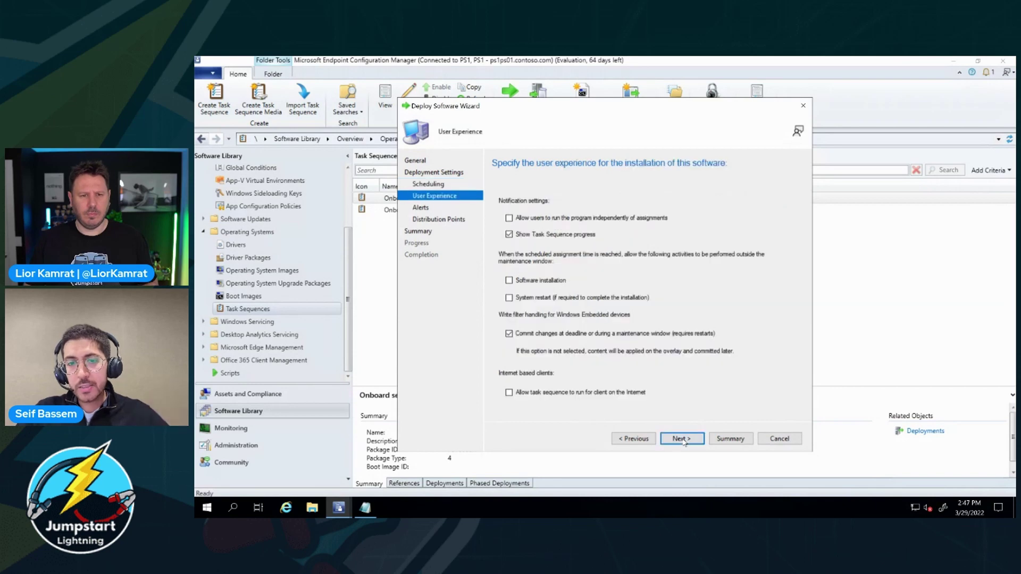
{"action": "left_click", "coordinate": [683, 440]}
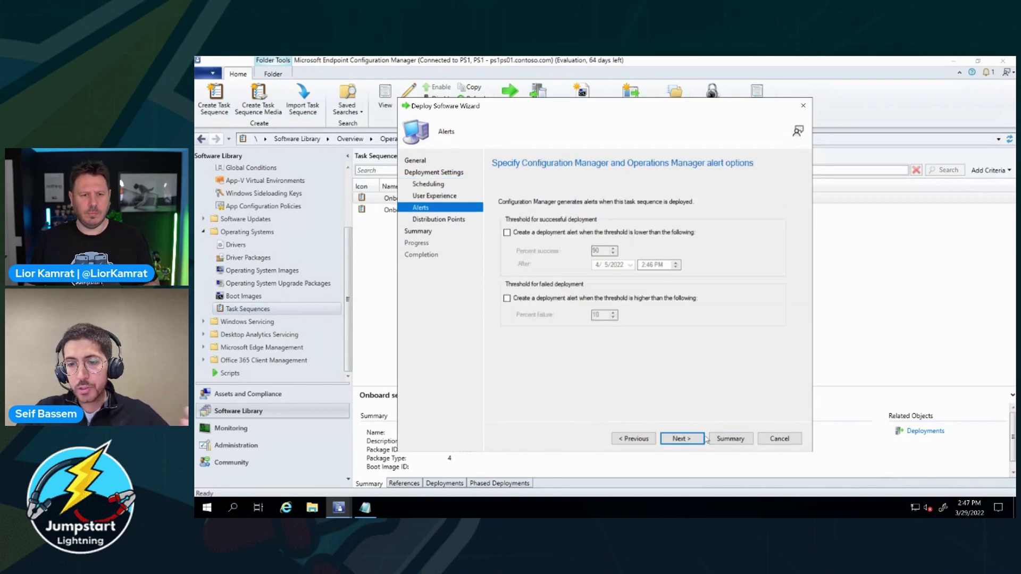
{"action": "left_click", "coordinate": [772, 439]}
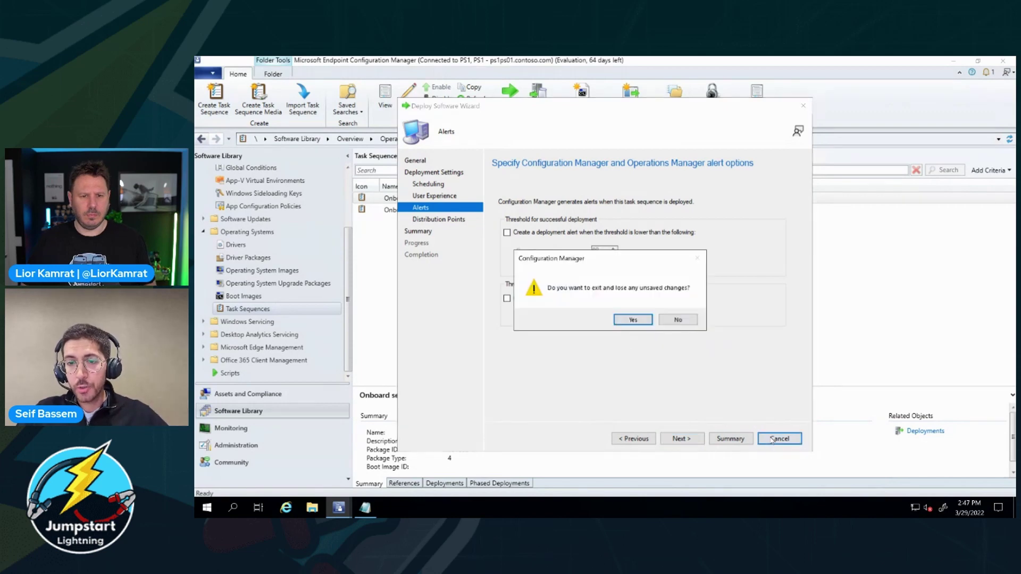
{"action": "left_click", "coordinate": [650, 322]}
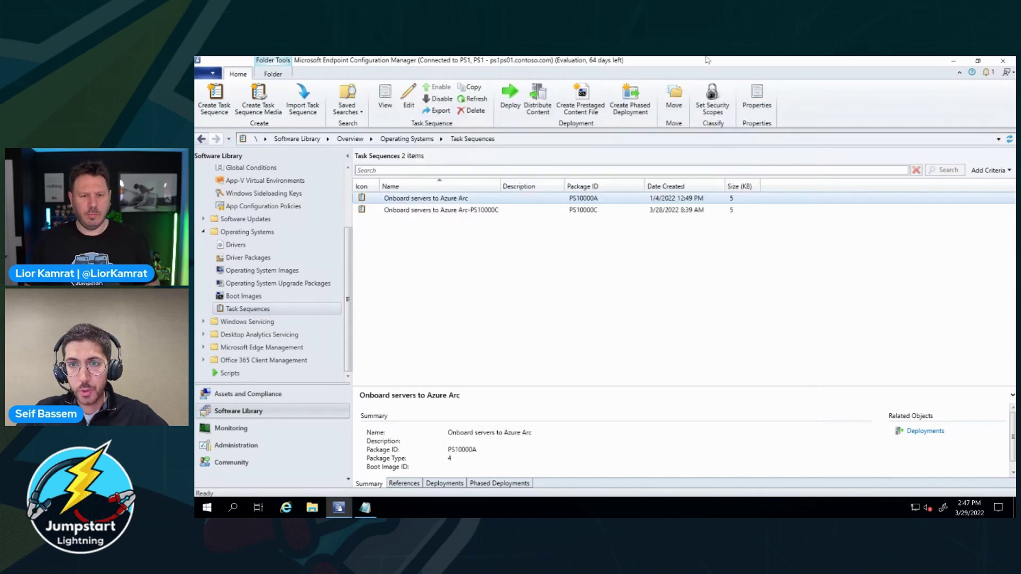
On arc-srv-5, reinstall the Onboard servers to Azure Arc task sequence from Software Center
{"action": "left_click", "coordinate": [748, 61]}
{"action": "mouse_move", "coordinate": [793, 505]}
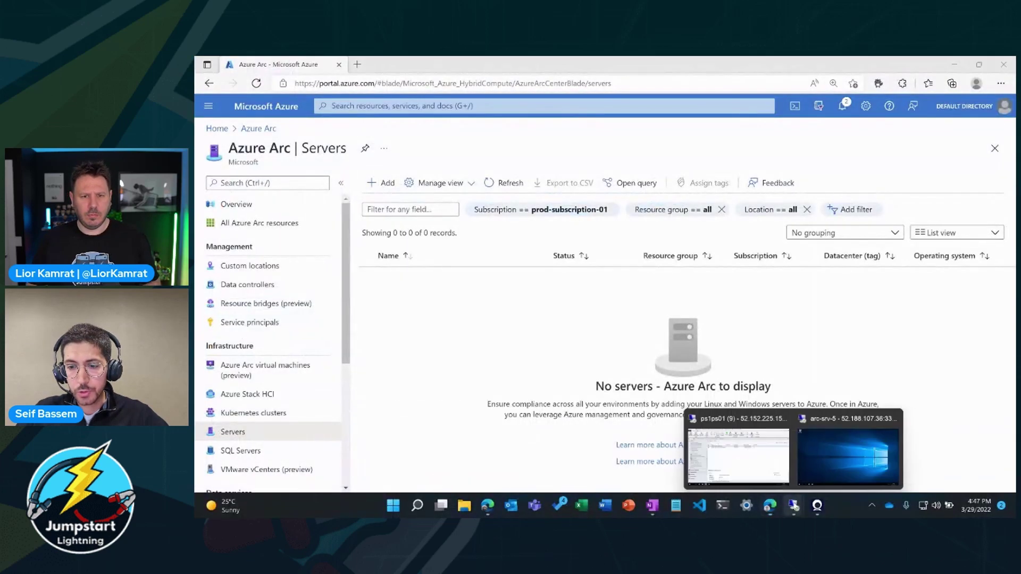
{"action": "left_click", "coordinate": [815, 460]}
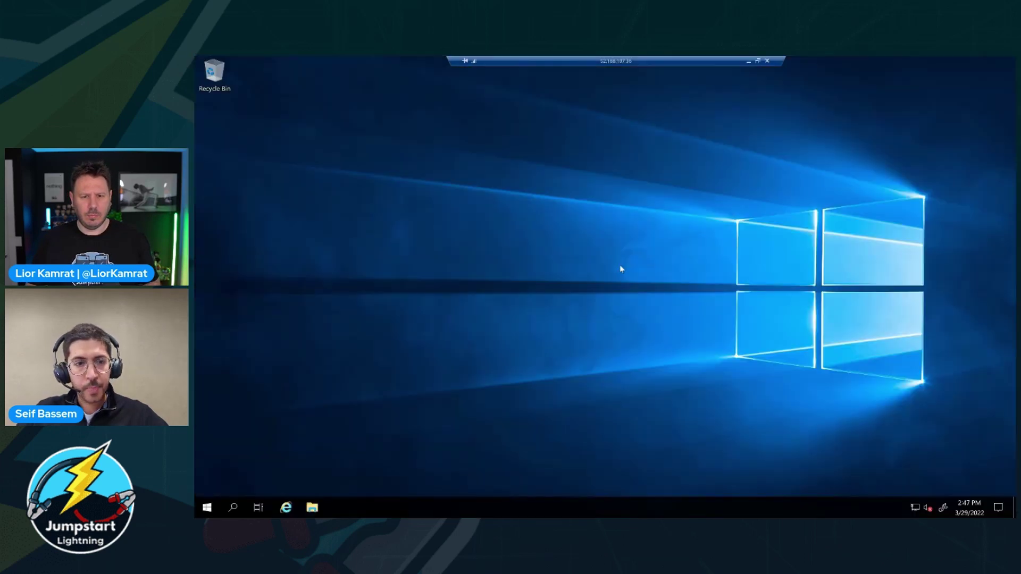
{"action": "left_click", "coordinate": [206, 508]}
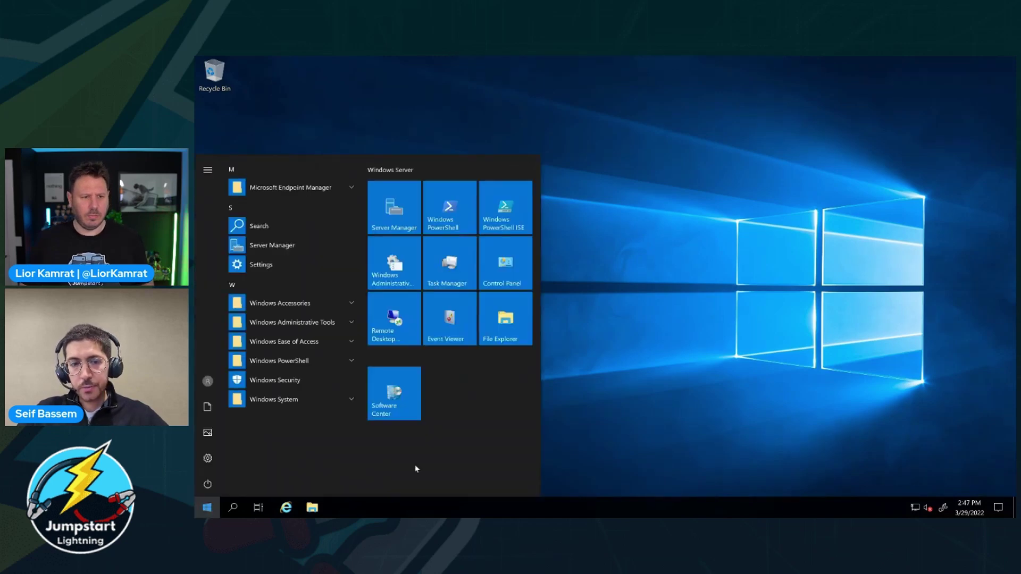
{"action": "left_click", "coordinate": [407, 410]}
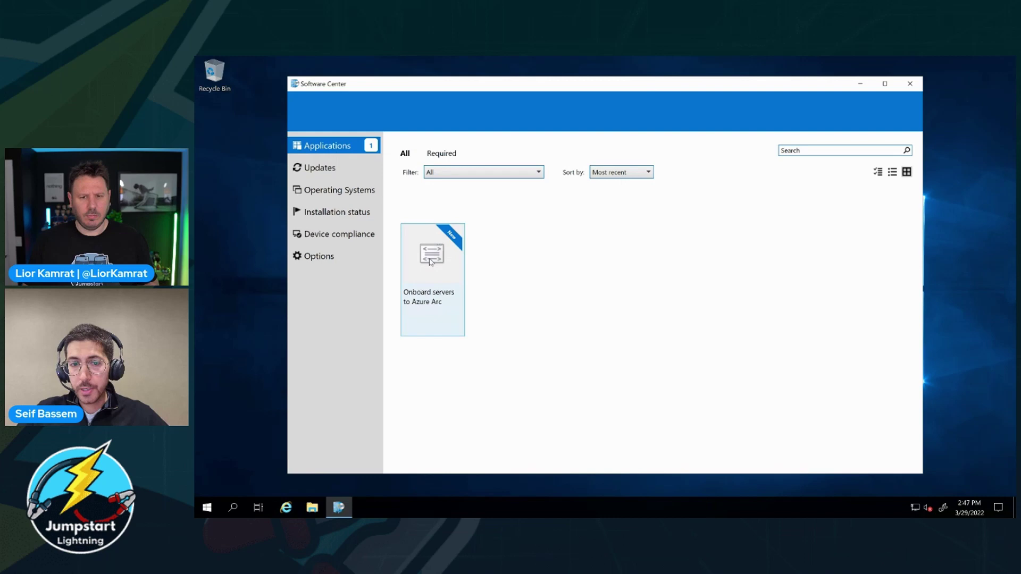
{"action": "left_click", "coordinate": [446, 275]}
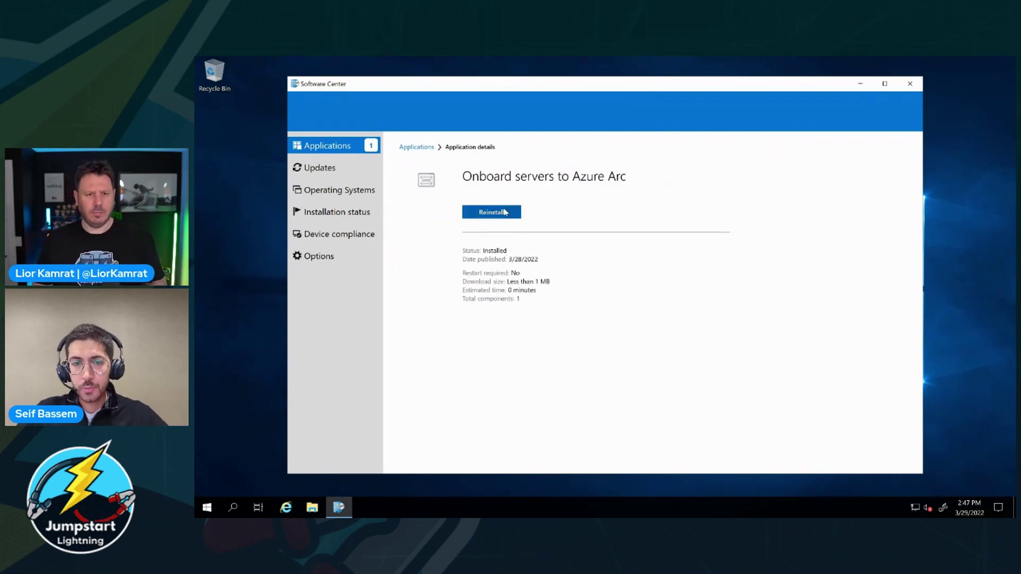
{"action": "left_click", "coordinate": [492, 212]}
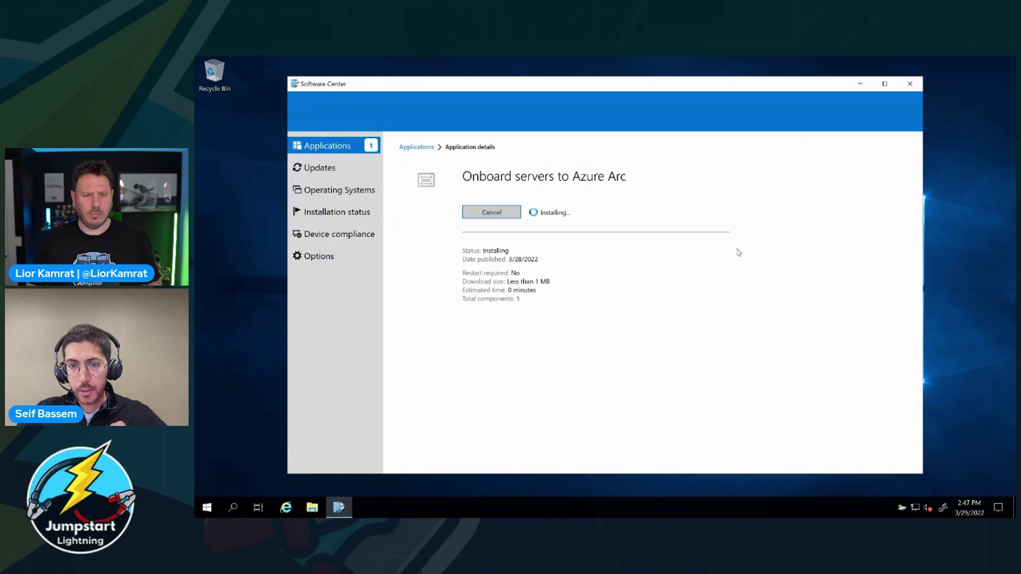
Let the Azure Arc onboarding finish on arc-srv-5, then minimize the remote session
{"action": "left_click", "coordinate": [858, 84]}
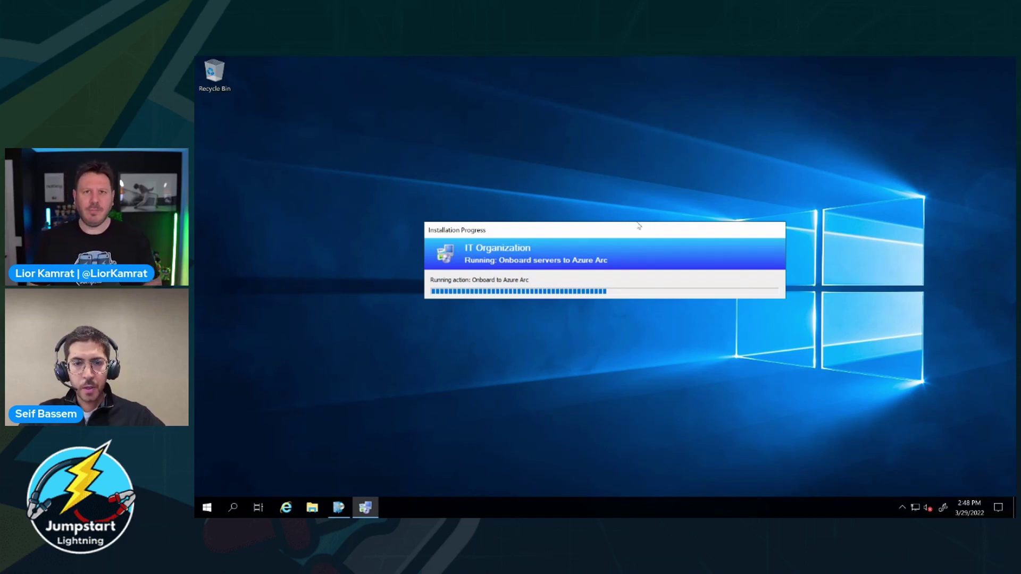
{"action": "left_click_drag", "start_coordinate": [618, 236], "coordinate": [611, 214]}
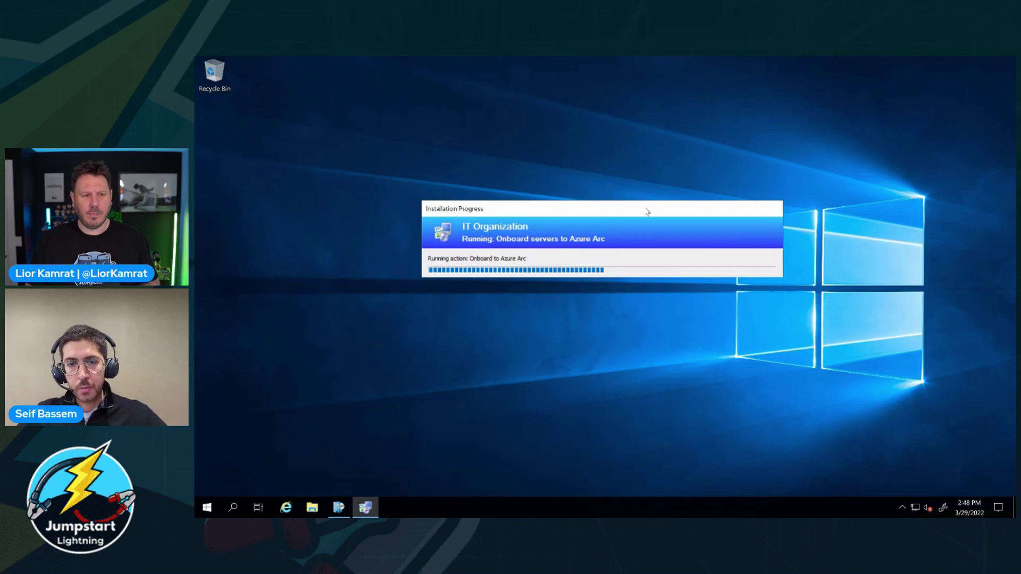
{"action": "left_click_drag", "start_coordinate": [647, 212], "coordinate": [638, 198]}
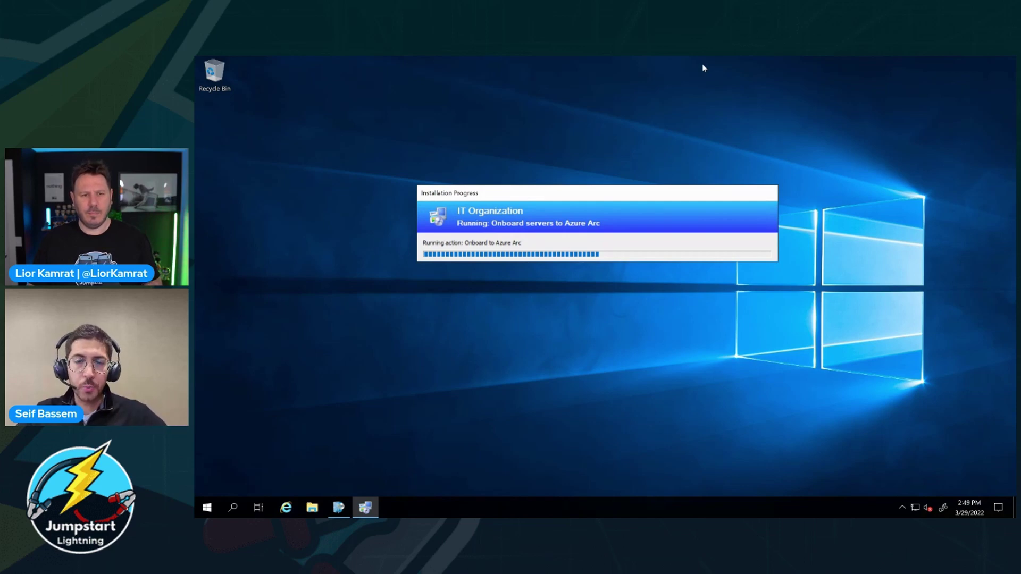
{"action": "mouse_move", "coordinate": [701, 57]}
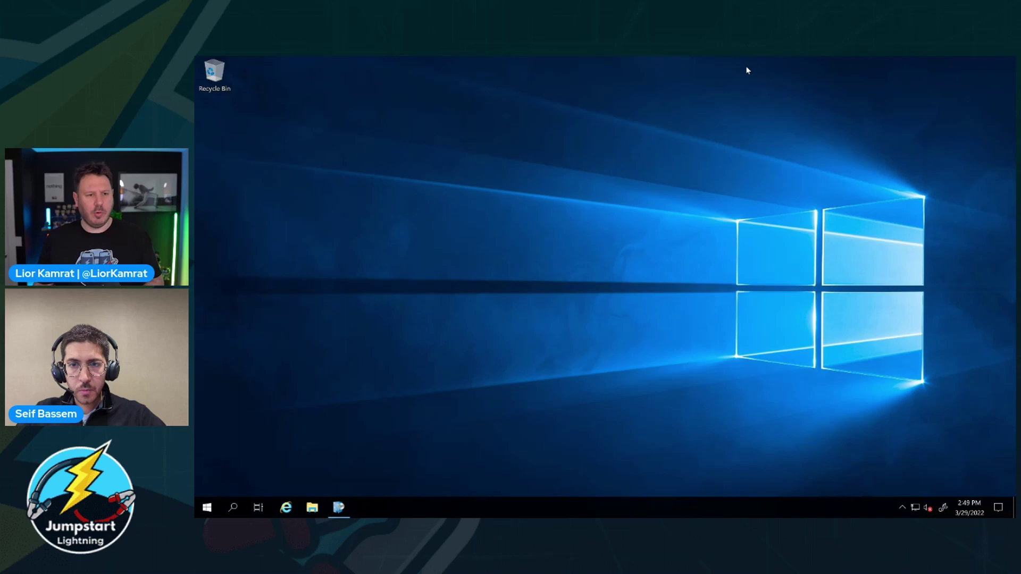
{"action": "mouse_move", "coordinate": [735, 60]}
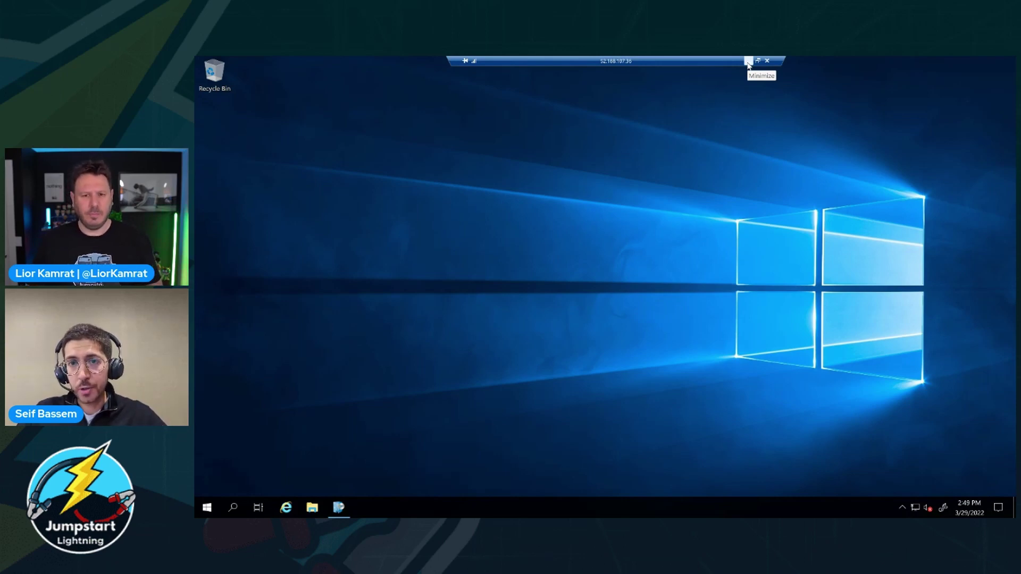
{"action": "left_click", "coordinate": [748, 63]}
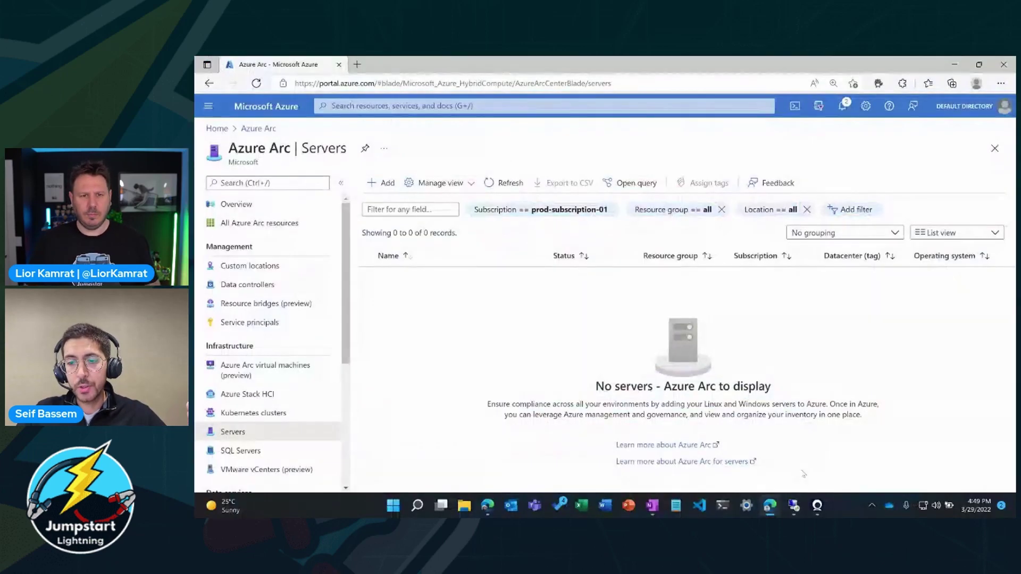
Refresh Azure Arc Servers to show arc-srv-5 Connected, then return to Configuration Manager
{"action": "left_click", "coordinate": [508, 184]}
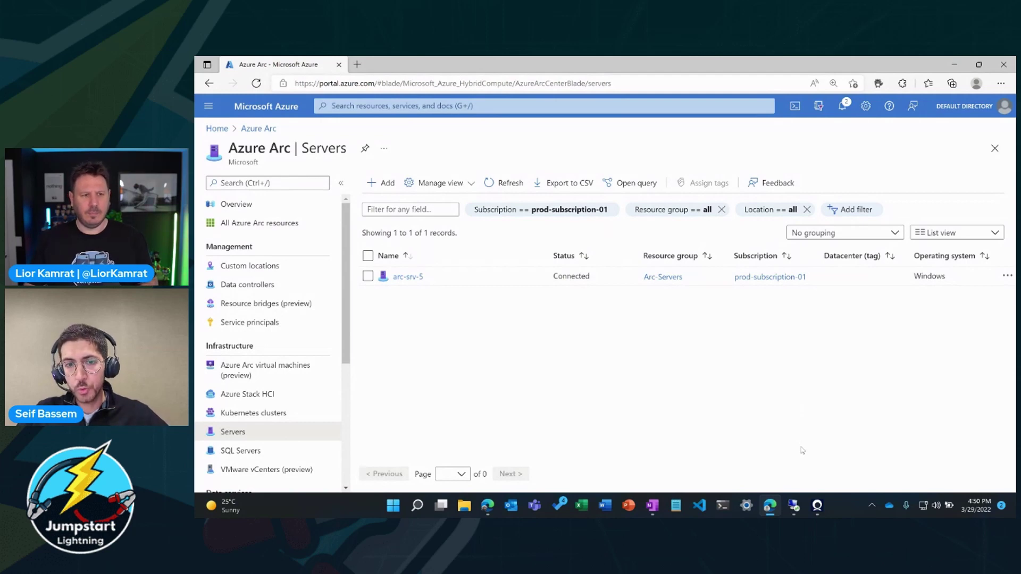
{"action": "mouse_move", "coordinate": [794, 506]}
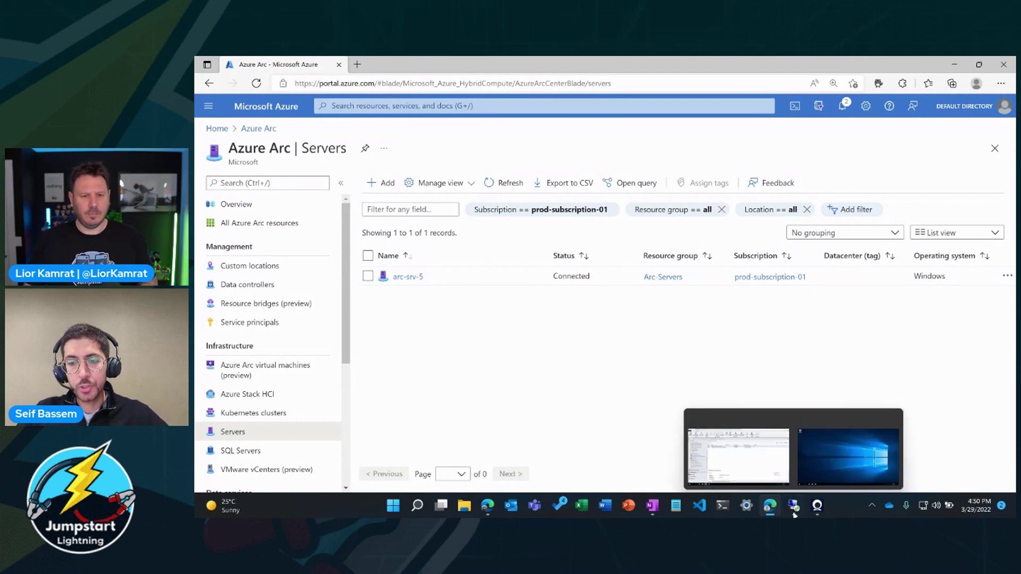
{"action": "left_click", "coordinate": [735, 458]}
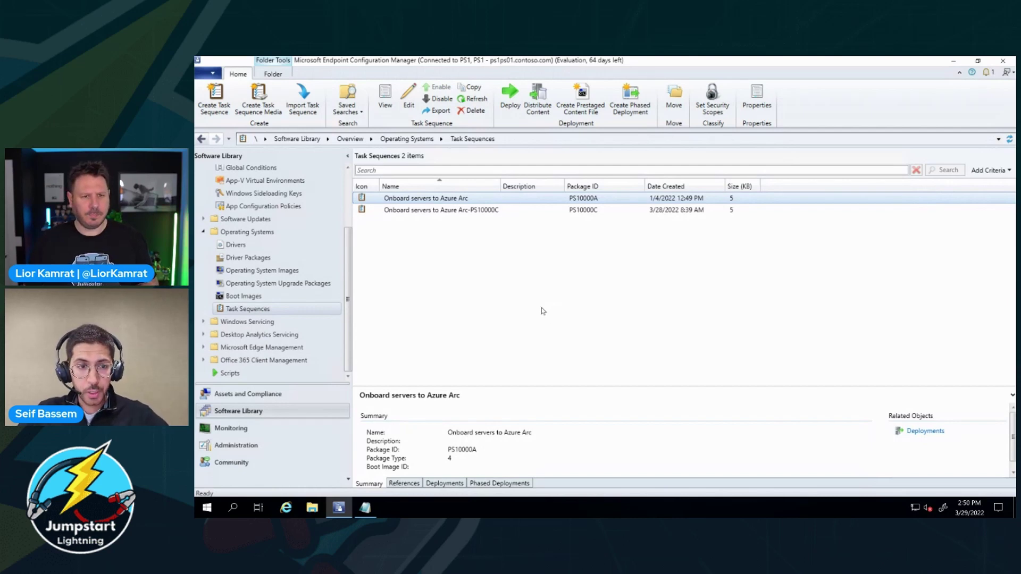
Review the 'Onboard Azure Arc-enabled servers - Copy' script properties unchanged, then go to Assets and Compliance
{"action": "left_click", "coordinate": [264, 375]}
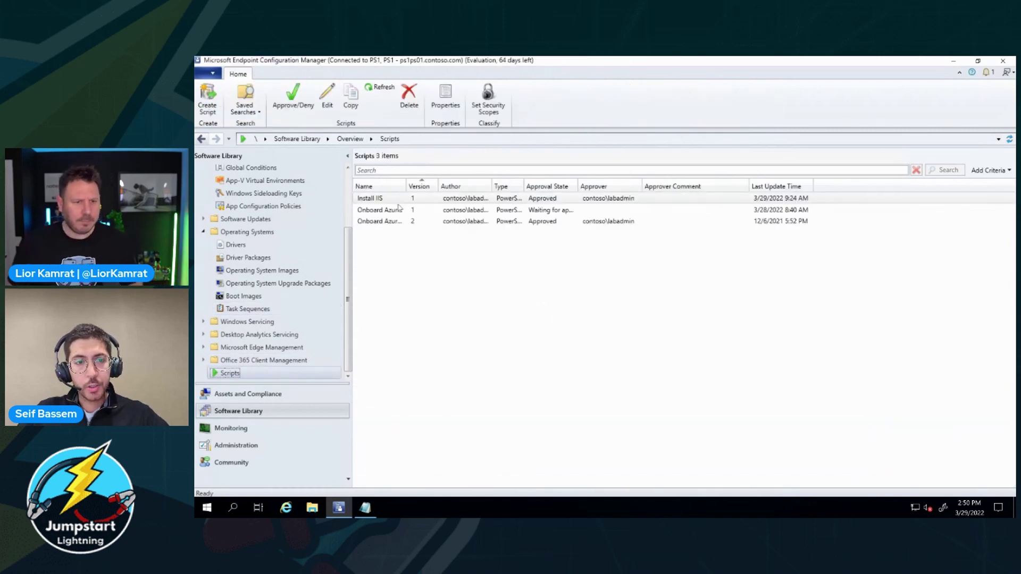
{"action": "double_click", "coordinate": [406, 186]}
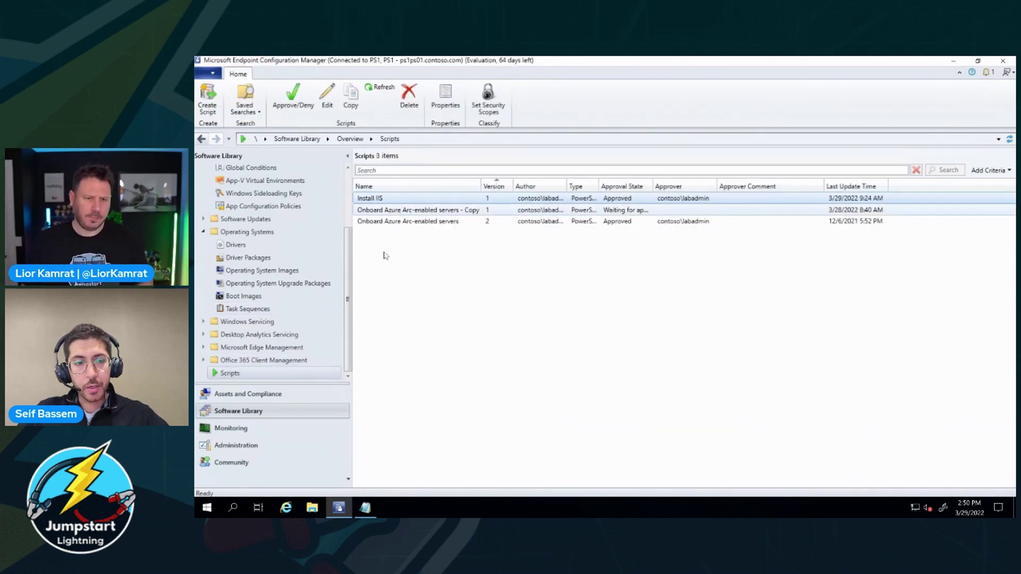
{"action": "left_click", "coordinate": [412, 211]}
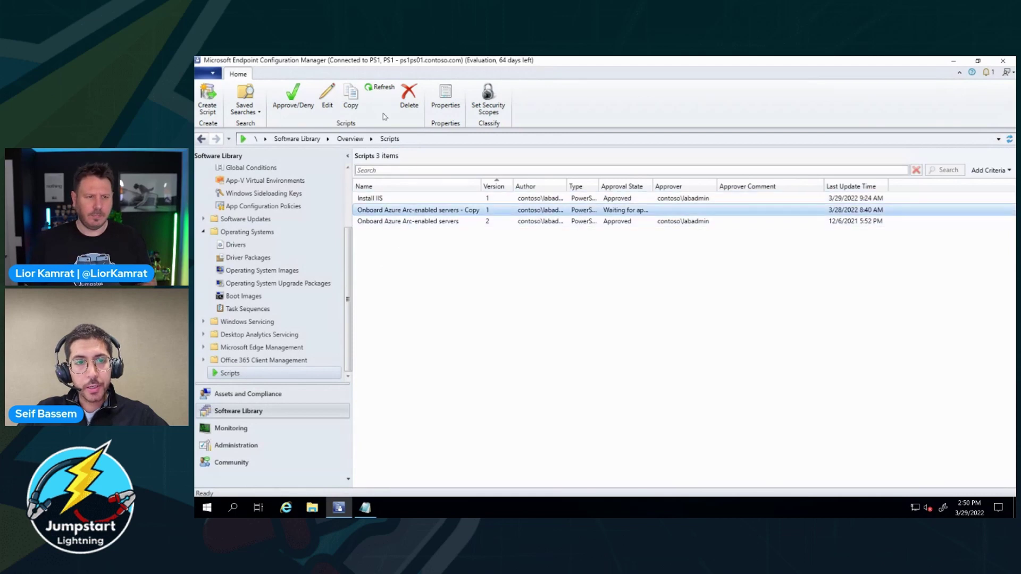
{"action": "left_click", "coordinate": [445, 95]}
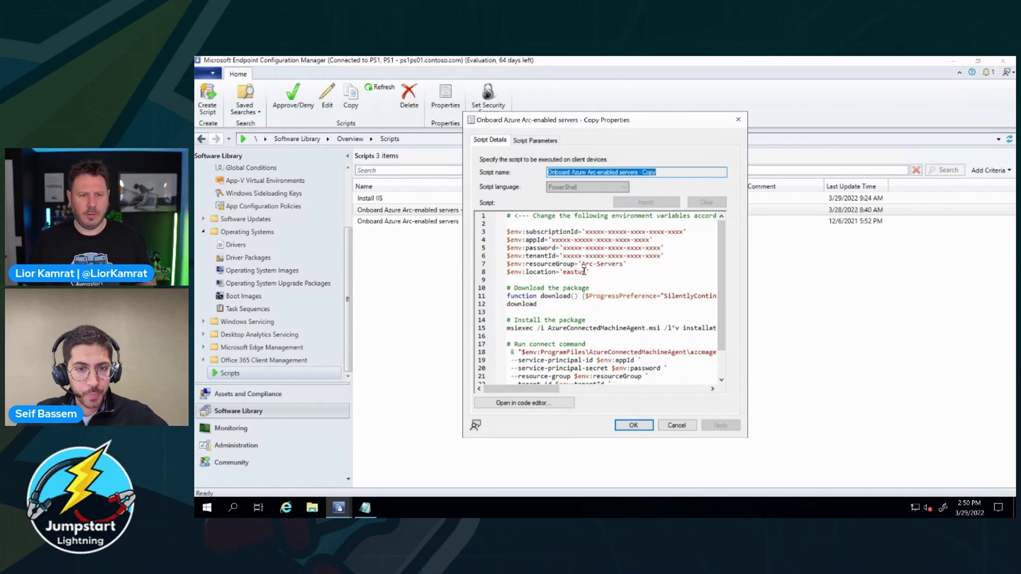
{"action": "scroll", "coordinate": [583, 271], "scroll_direction": "down", "scroll_amount": 2}
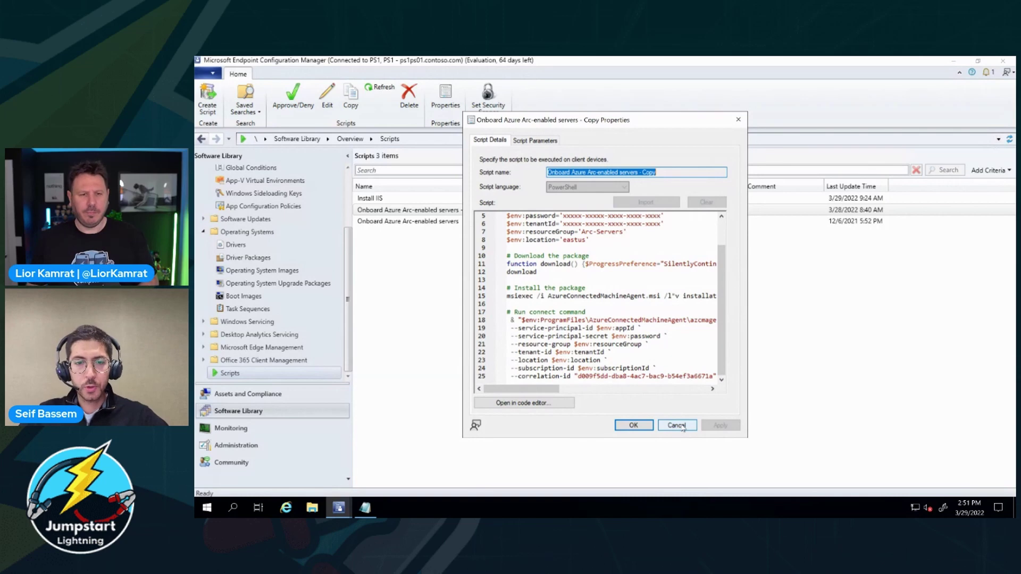
{"action": "left_click", "coordinate": [683, 427]}
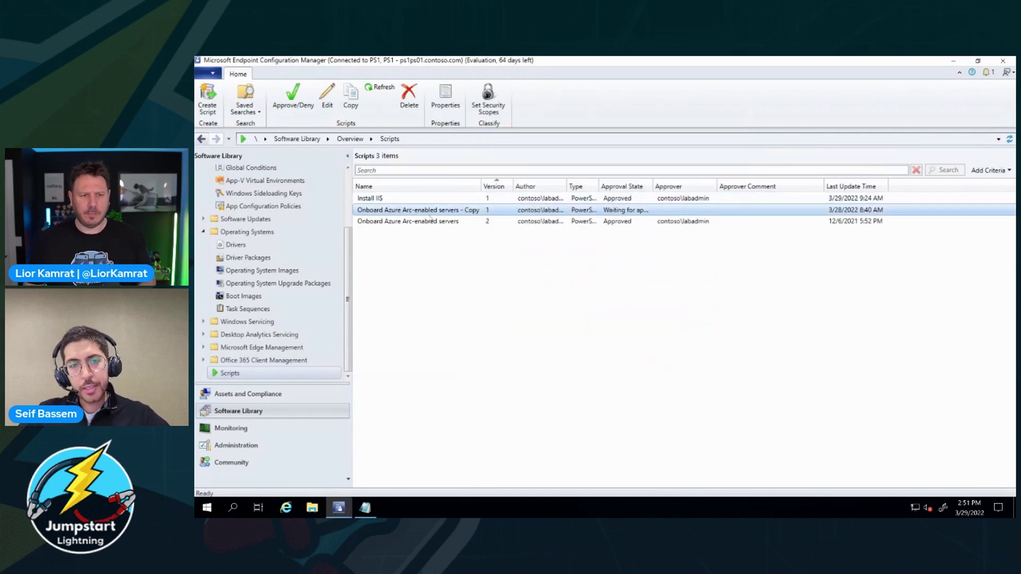
{"action": "left_click", "coordinate": [282, 394]}
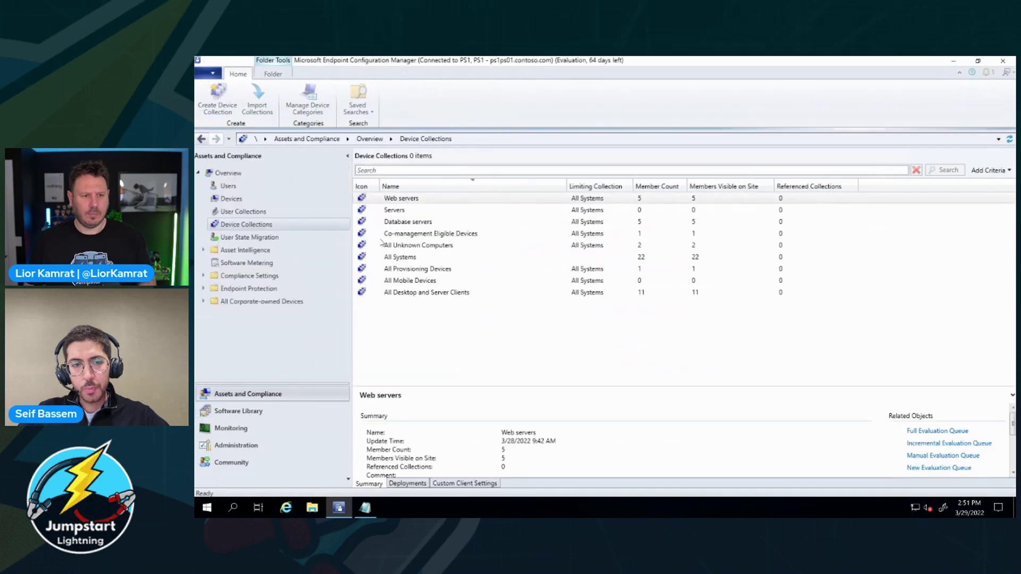
Launch CMPivot against the All Systems collection
{"action": "left_click", "coordinate": [404, 199]}
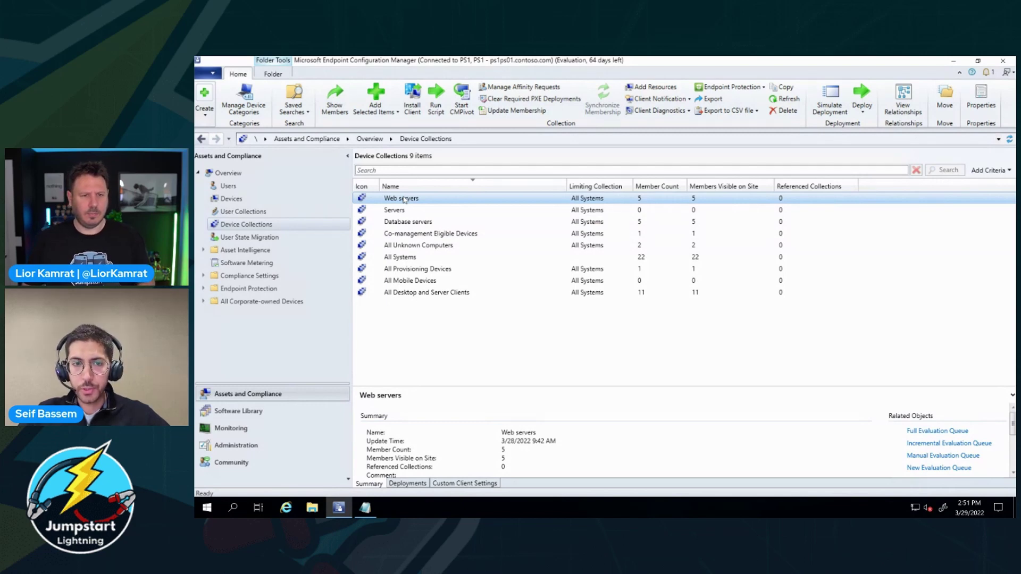
{"action": "left_click", "coordinate": [399, 259]}
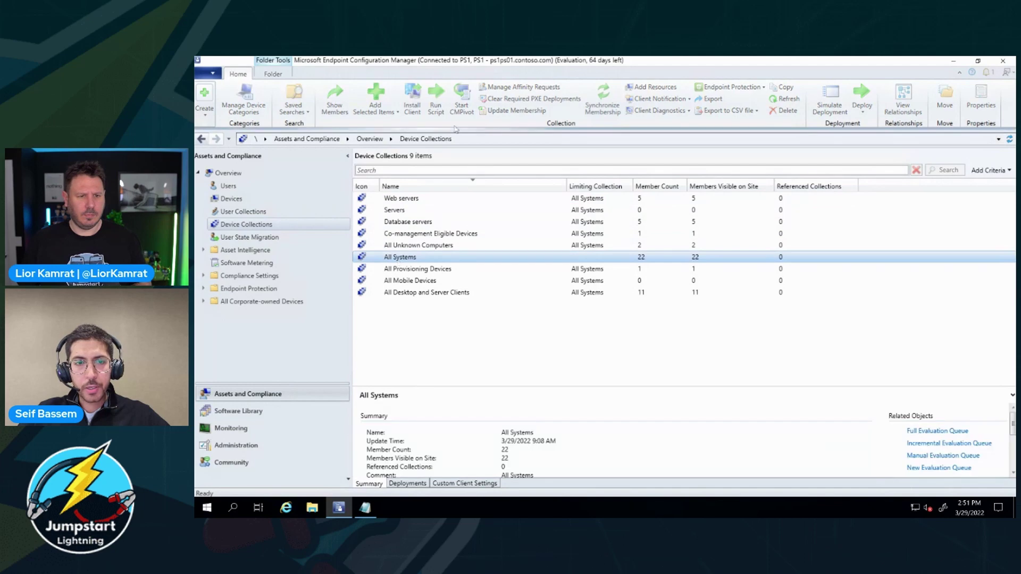
{"action": "left_click", "coordinate": [463, 100]}
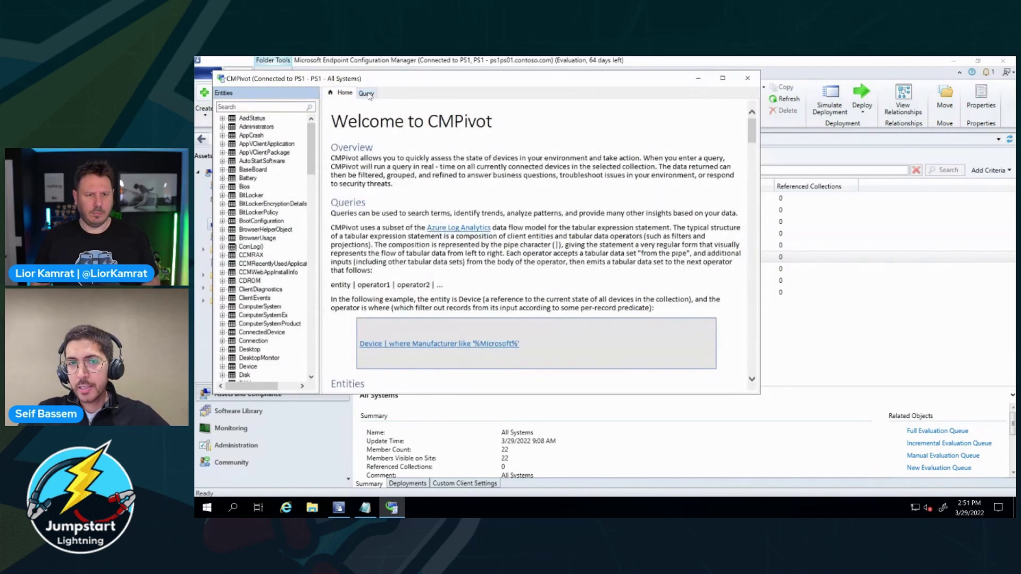
Write and run the CMPivot query OptionalFeature | where Name == 'IIS-WebServerRole' and InstallState == '1'
{"action": "left_click", "coordinate": [367, 94]}
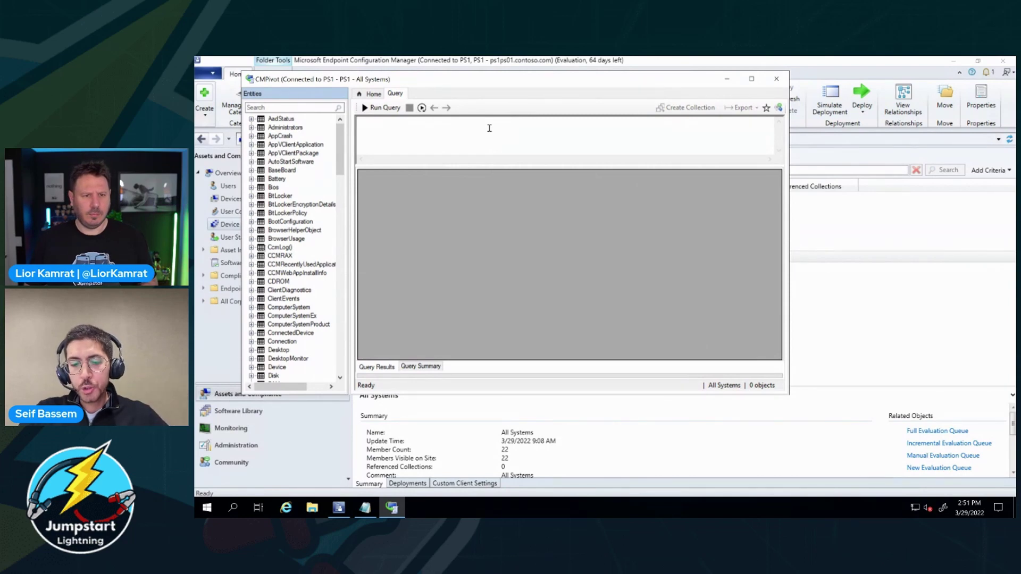
{"action": "type", "text": "opti"}
{"action": "key", "text": "Return"}
{"action": "key", "text": "Return"}
{"action": "type", "text": "| "}
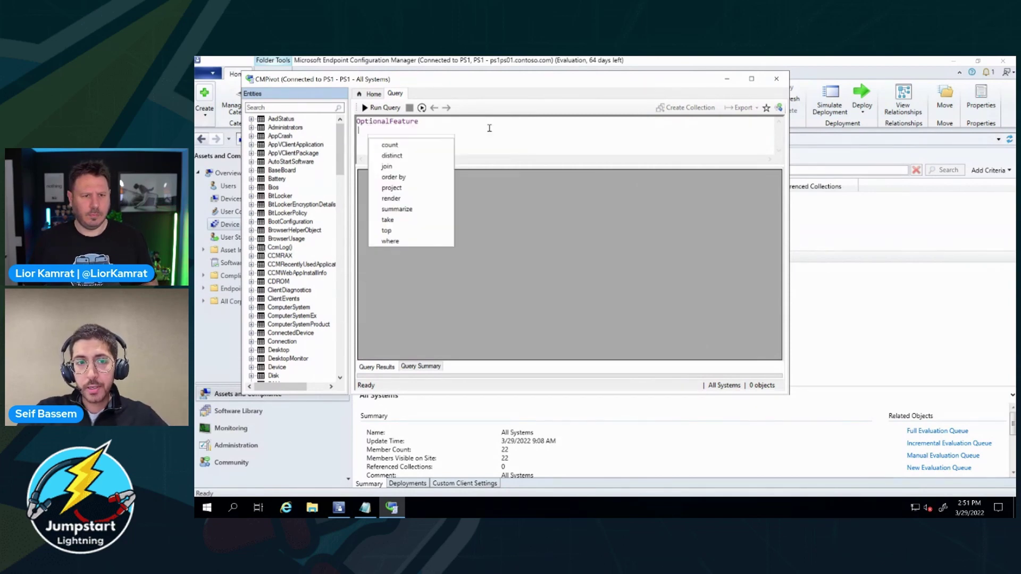
{"action": "type", "text": "wher"}
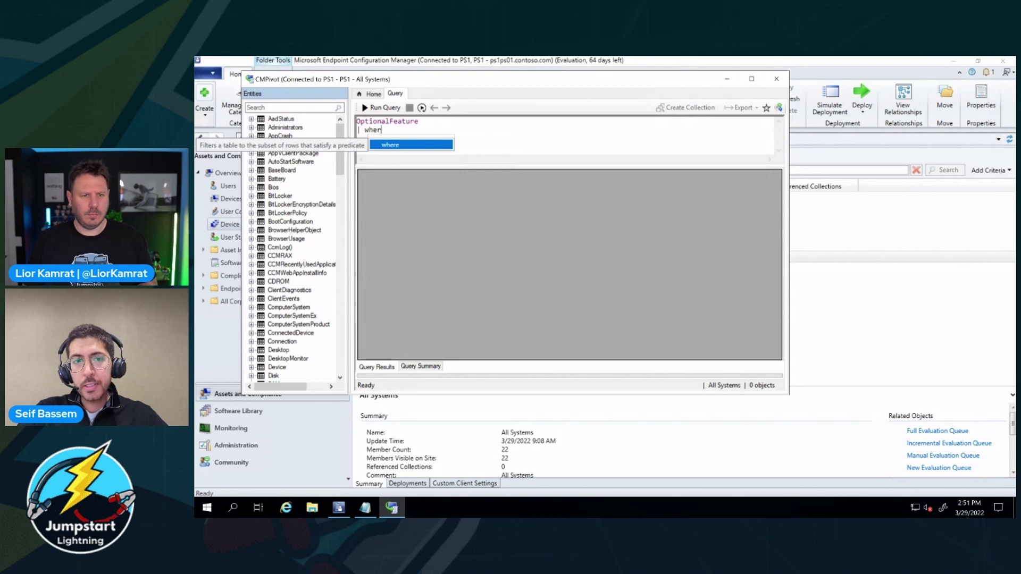
{"action": "type", "text": "e "}
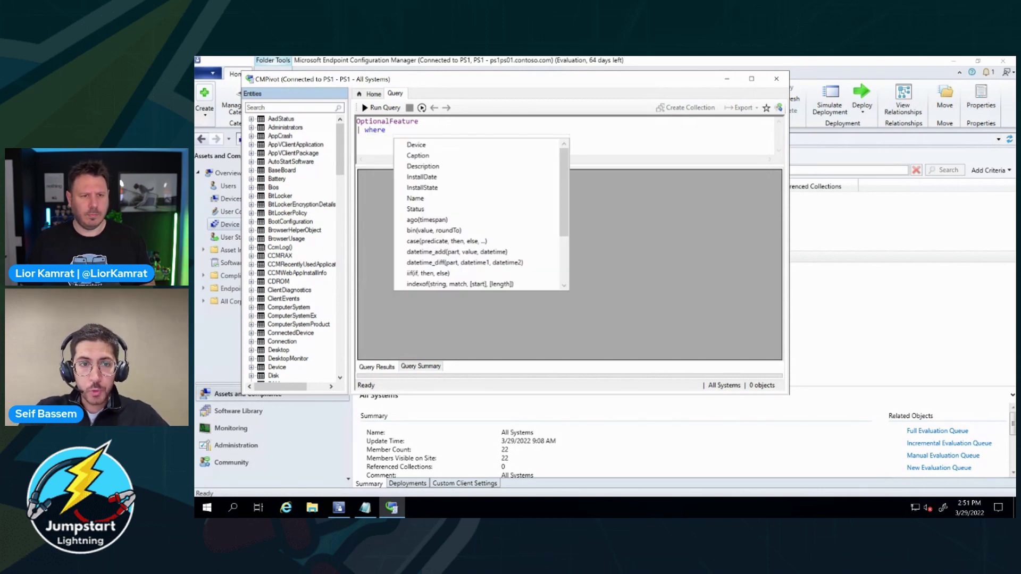
{"action": "type", "text": "nam"}
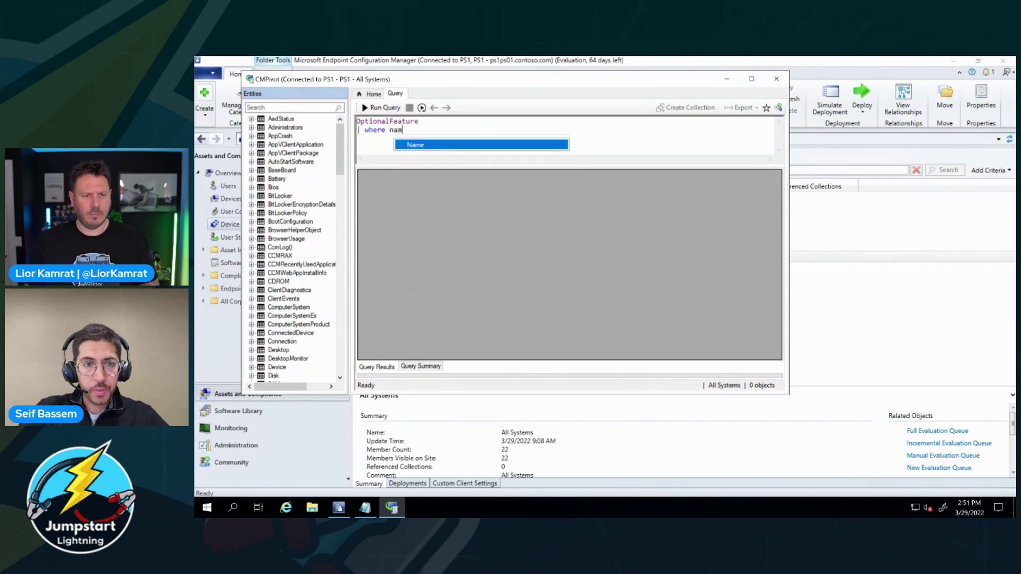
{"action": "key", "text": "Tab"}
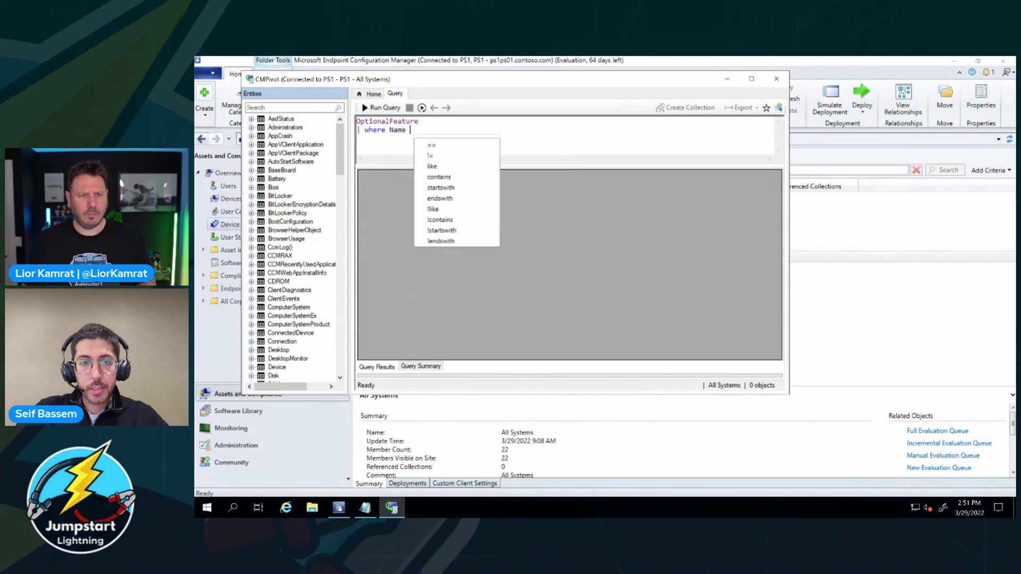
{"action": "type", "text": "== '"}
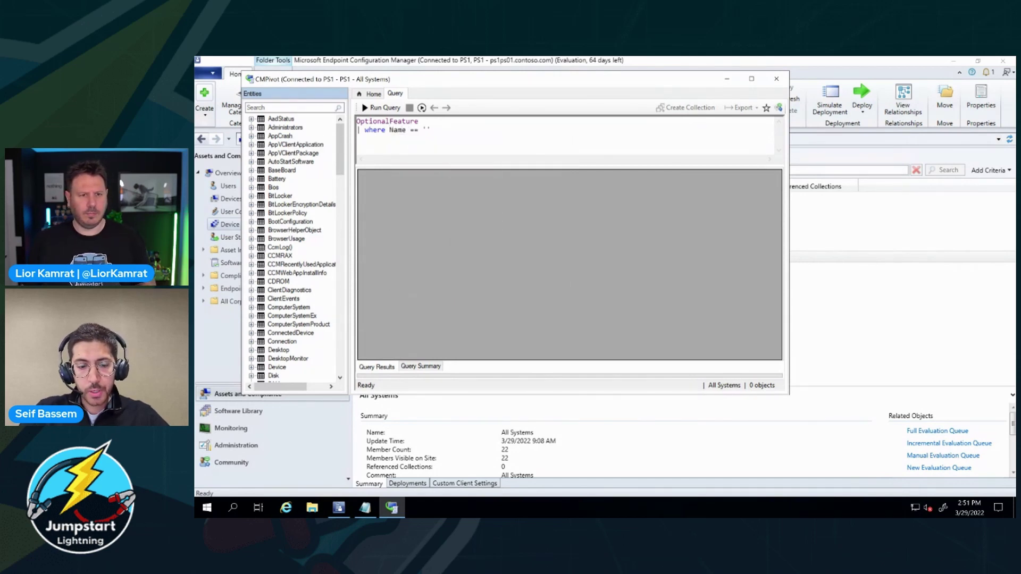
{"action": "type", "text": "I"}
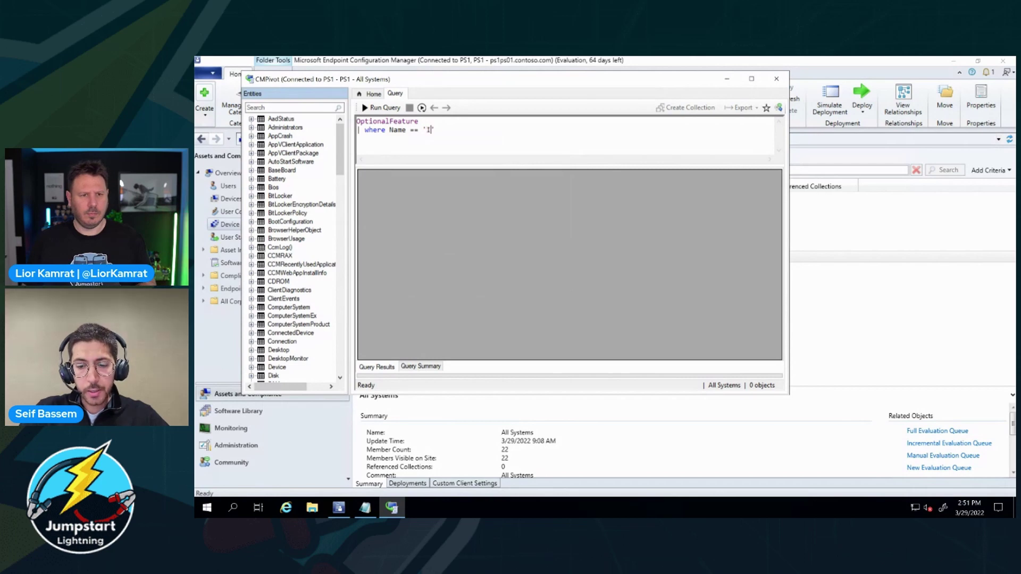
{"action": "type", "text": "IS-WebS"}
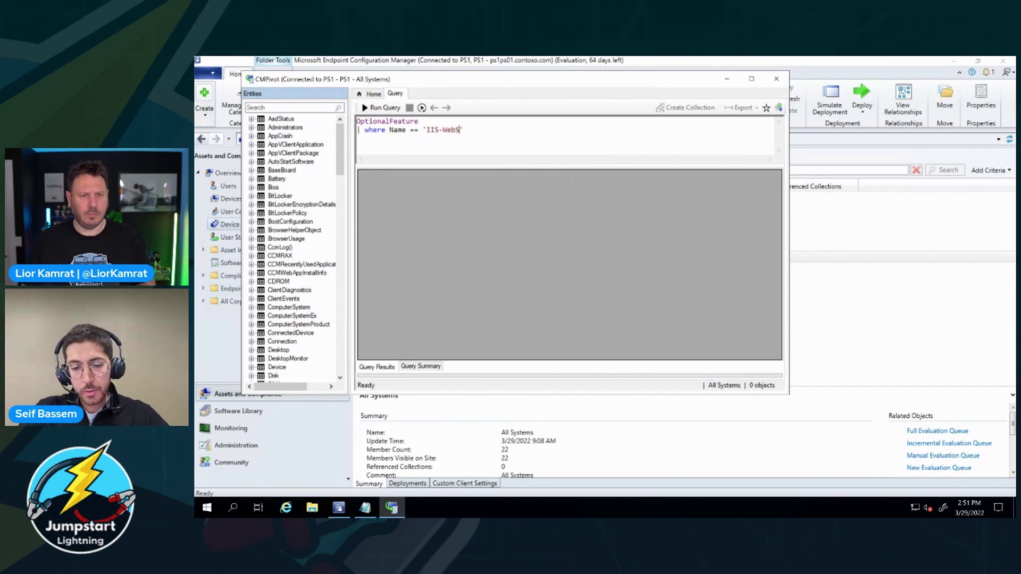
{"action": "type", "text": "erverRole'"}
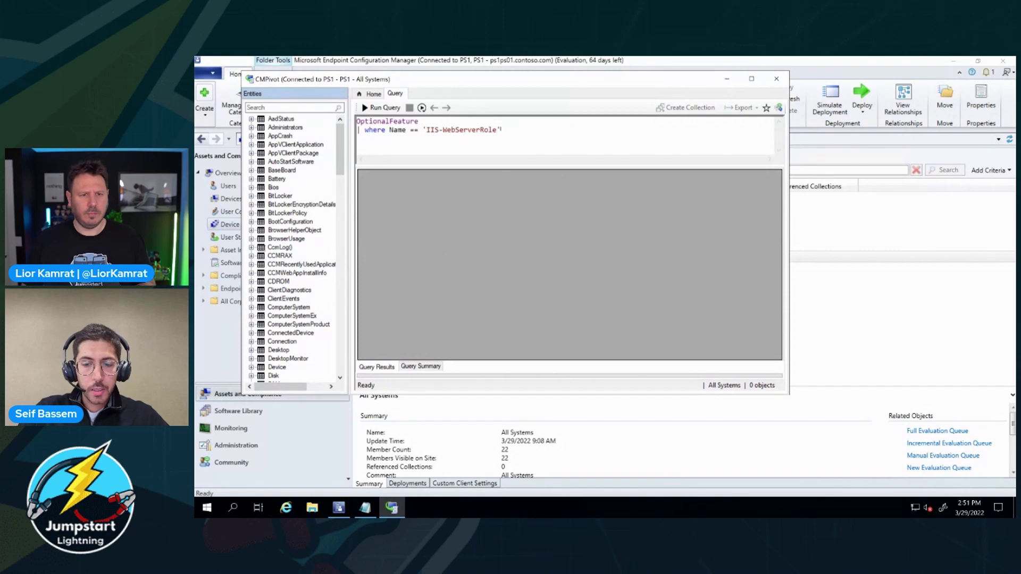
{"action": "type", "text": " and ins"}
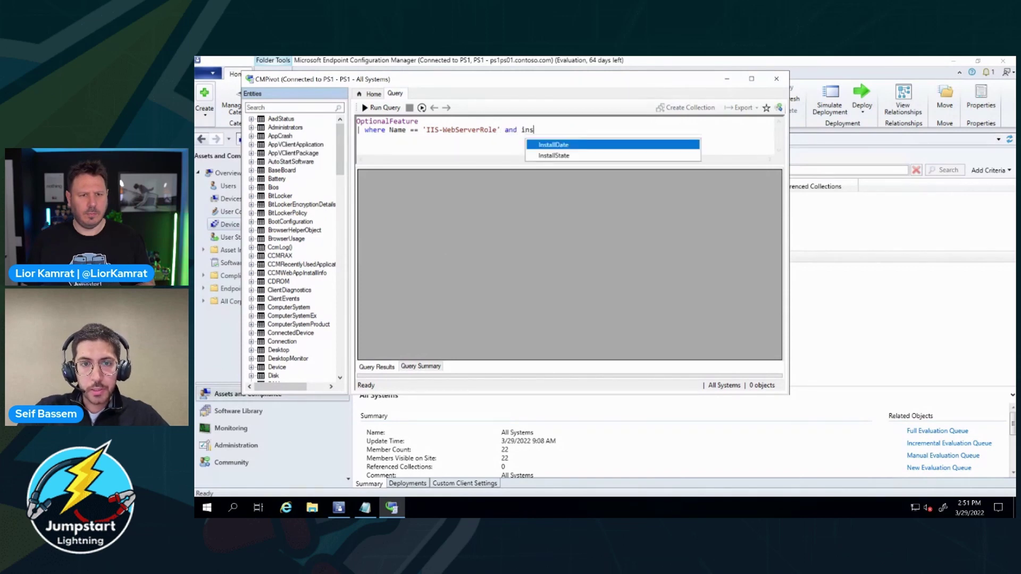
{"action": "key", "text": "Down"}
{"action": "key", "text": "Return"}
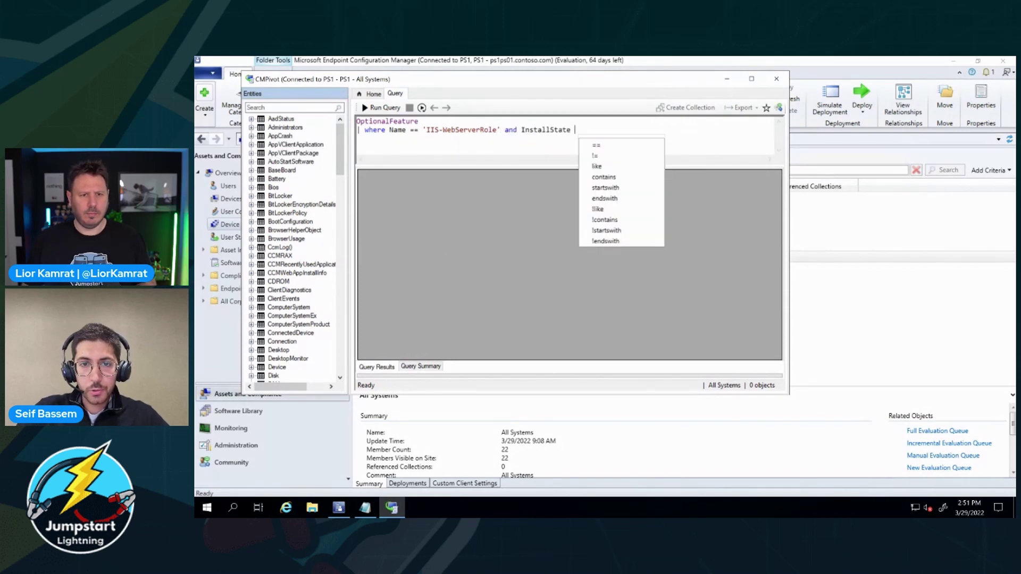
{"action": "key", "text": "Down"}
{"action": "key", "text": "Return"}
{"action": "type", "text": "'"}
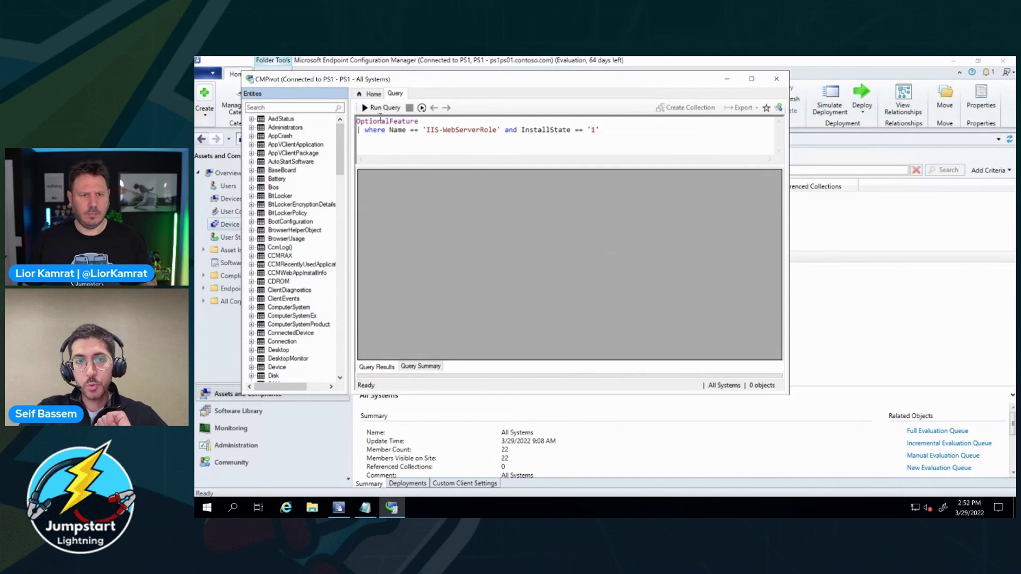
{"action": "type", "text": "1'"}
{"action": "left_click", "coordinate": [381, 107]}
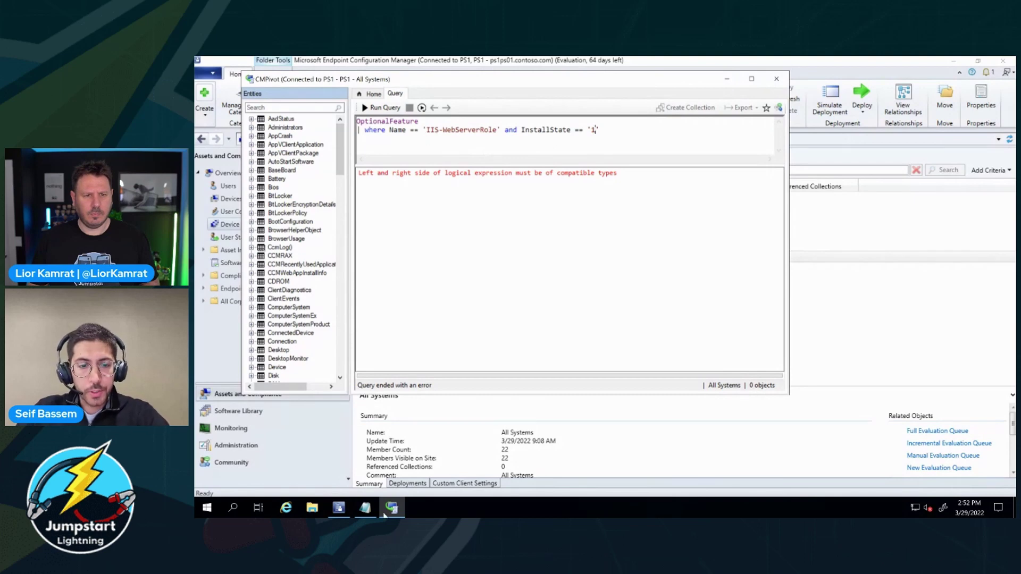
Replace it with the corrected one-line query from Notepad and rerun, returning arc-srv-0 through arc-srv-4
{"action": "left_click", "coordinate": [365, 508]}
{"action": "key", "text": "ctrl+a"}
{"action": "key", "text": "ctrl+c"}
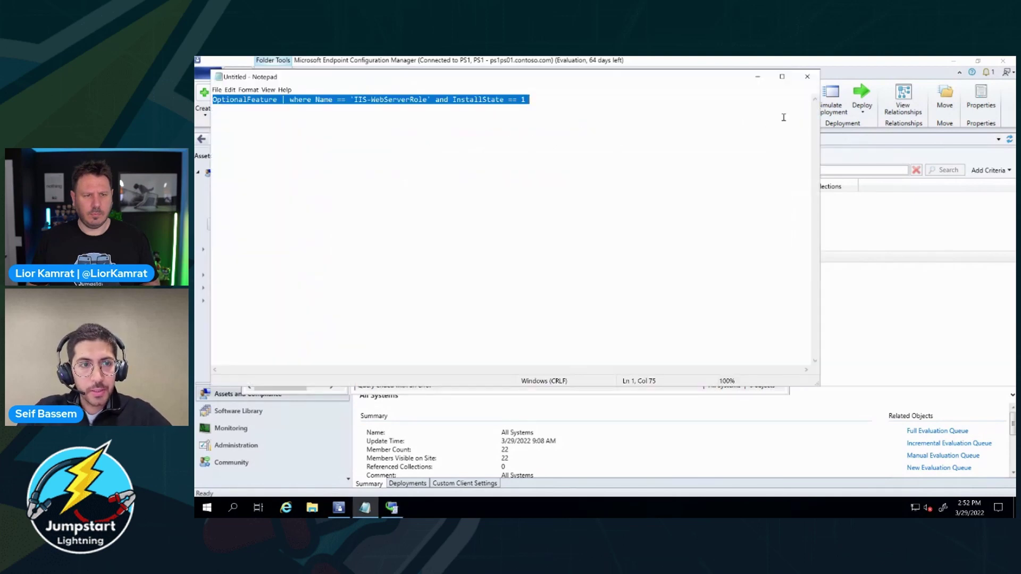
{"action": "key", "text": "alt+Tab"}
{"action": "type", "text": "'"}
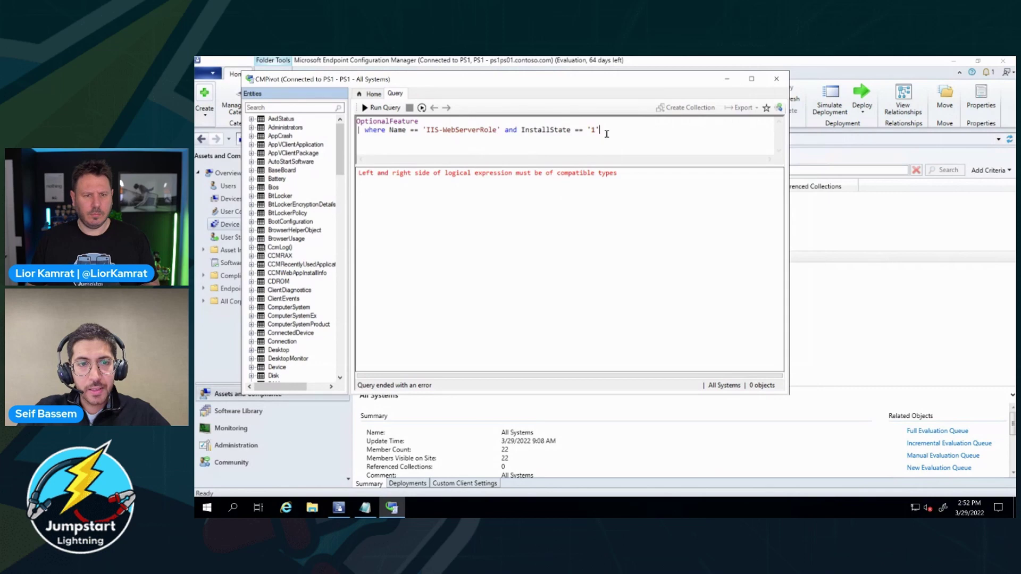
{"action": "key", "text": "ctrl+a"}
{"action": "key", "text": "ctrl+v"}
{"action": "left_click", "coordinate": [384, 108]}
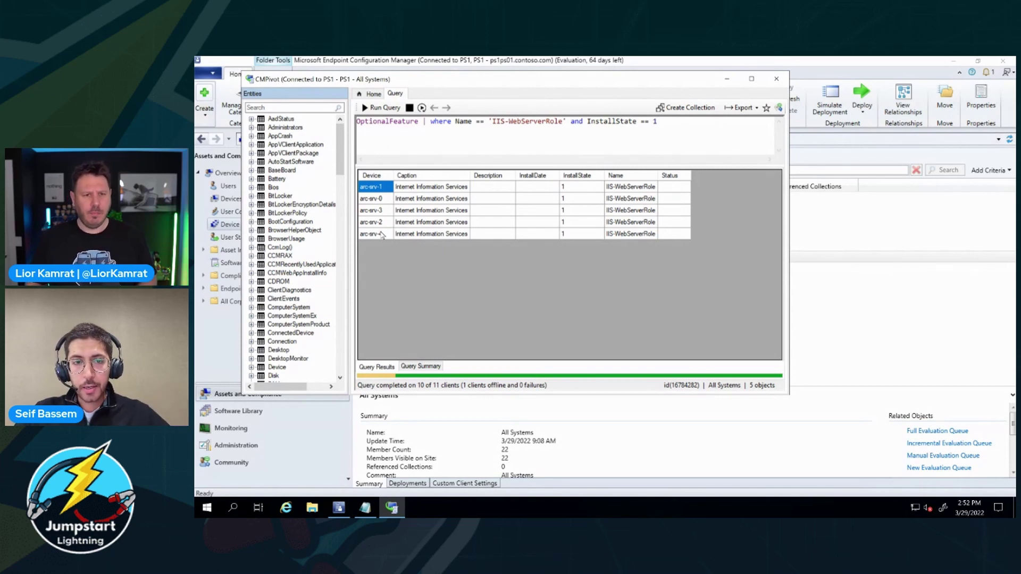
Run the Onboard Azure Arc-enabled servers script on the five arc-srv servers and review per-device results
{"action": "left_click", "coordinate": [381, 235], "text": "shift"}
{"action": "right_click", "coordinate": [381, 236]}
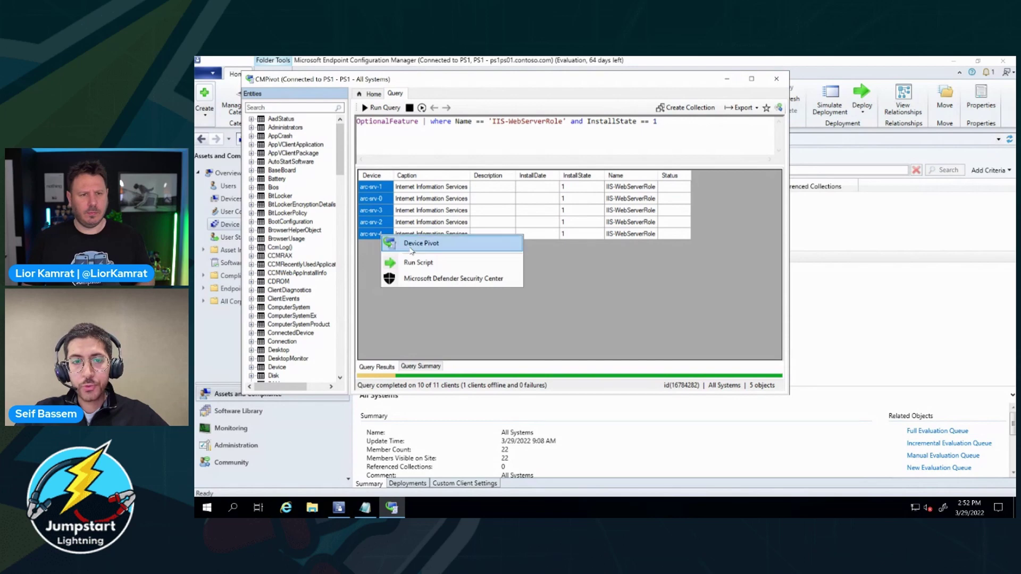
{"action": "left_click", "coordinate": [425, 265]}
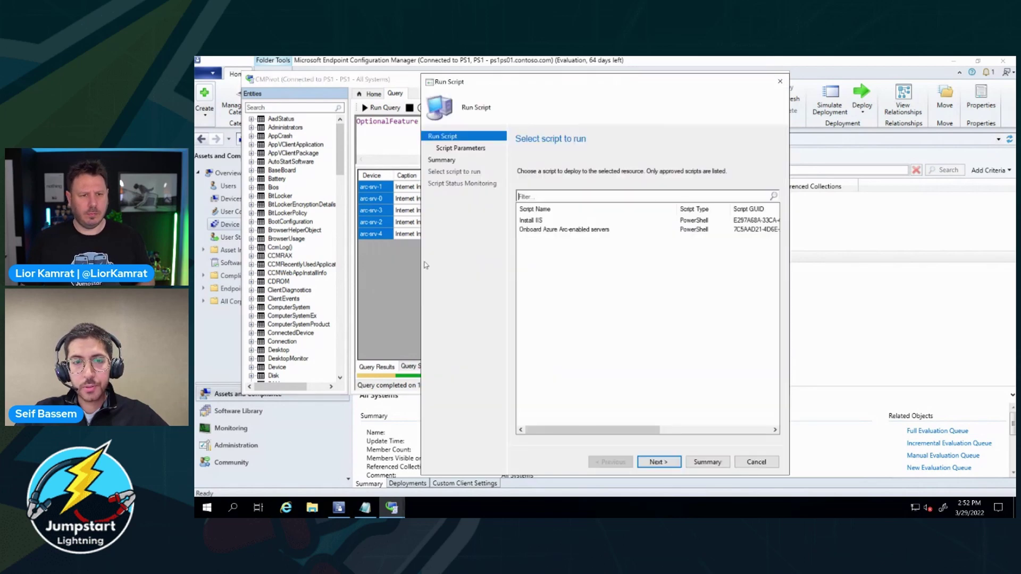
{"action": "left_click", "coordinate": [574, 230]}
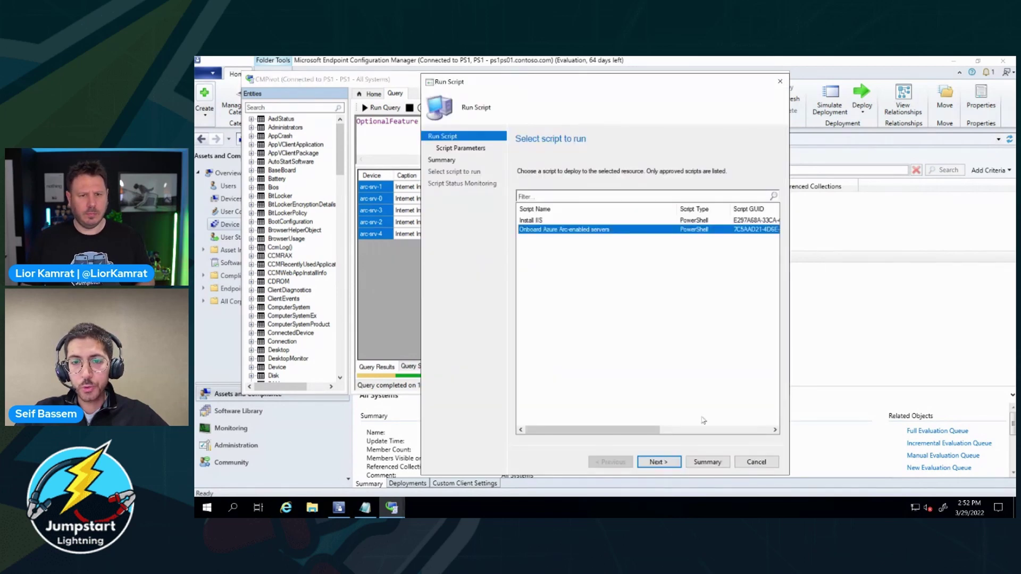
{"action": "left_click", "coordinate": [664, 462]}
{"action": "left_click", "coordinate": [663, 462]}
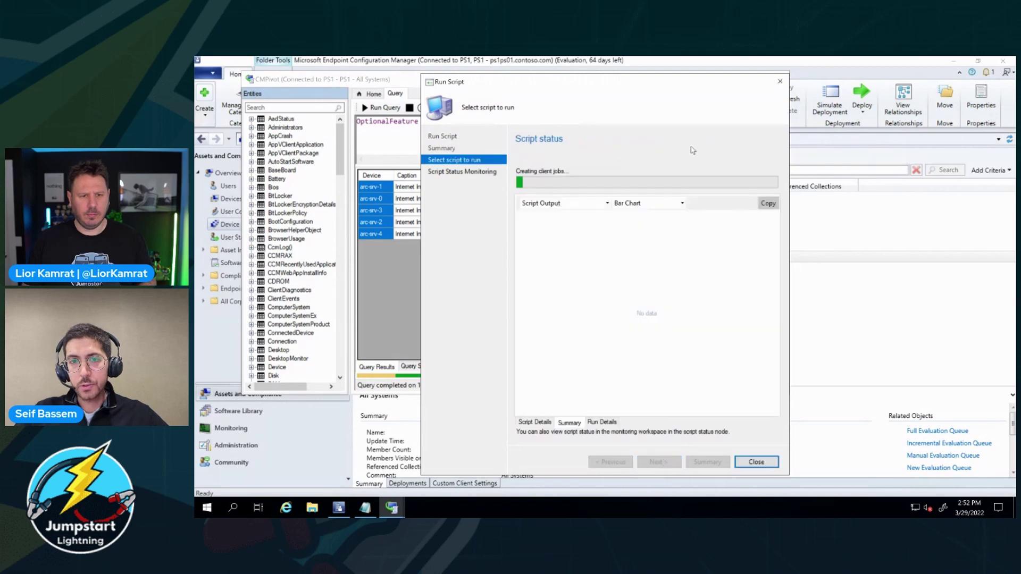
{"action": "left_click_drag", "start_coordinate": [669, 77], "coordinate": [702, 67]}
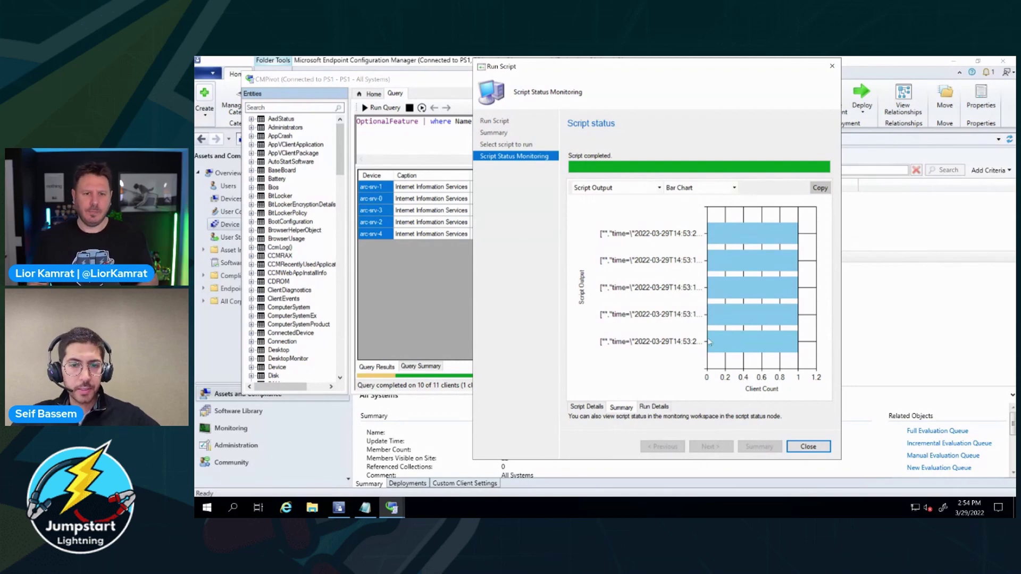
{"action": "left_click", "coordinate": [659, 406]}
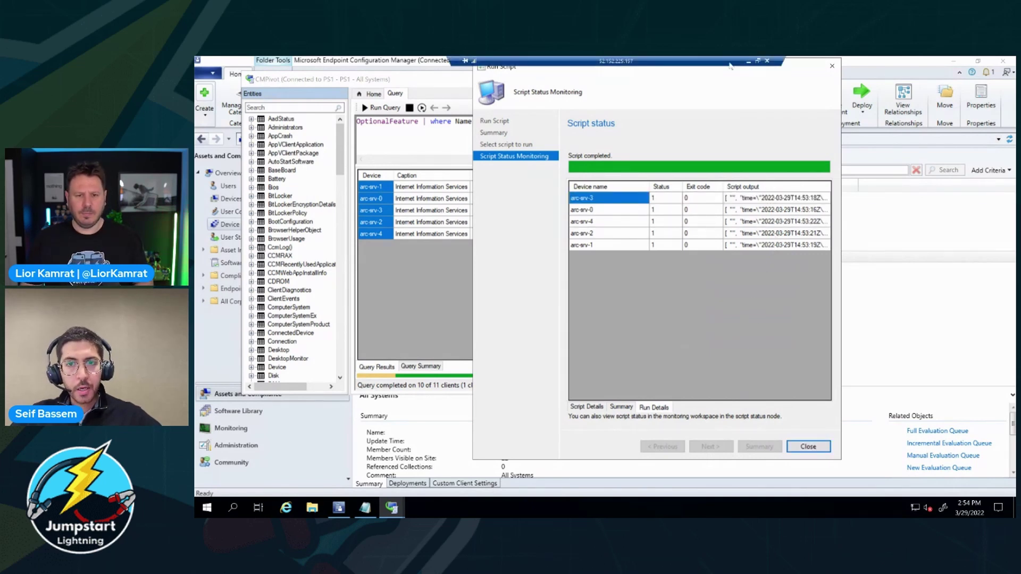
Refresh the Azure Arc Servers list in Edge to show arc-srv-0 through arc-srv-5 Connected
{"action": "left_click", "coordinate": [748, 64]}
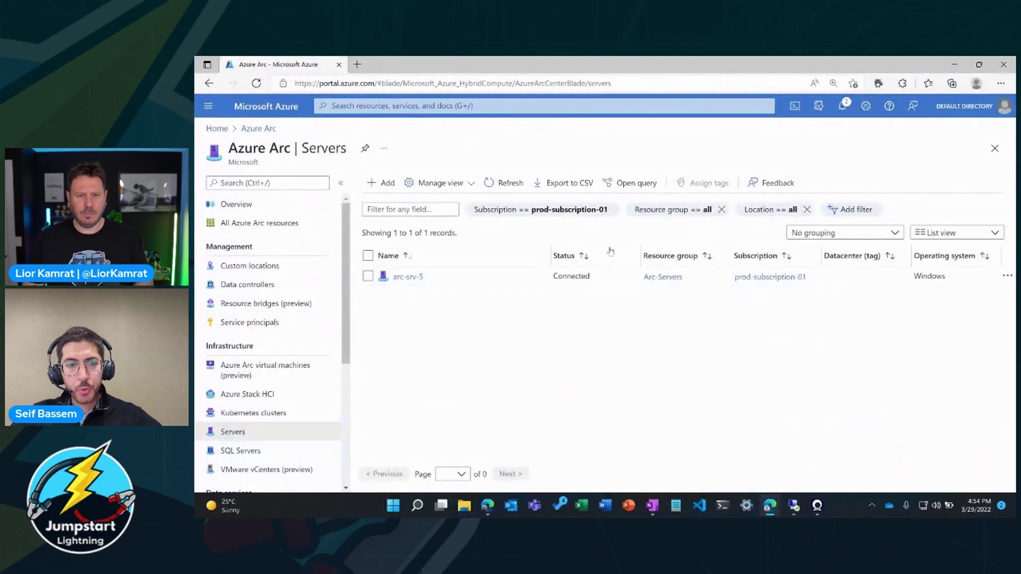
{"action": "left_click", "coordinate": [504, 182]}
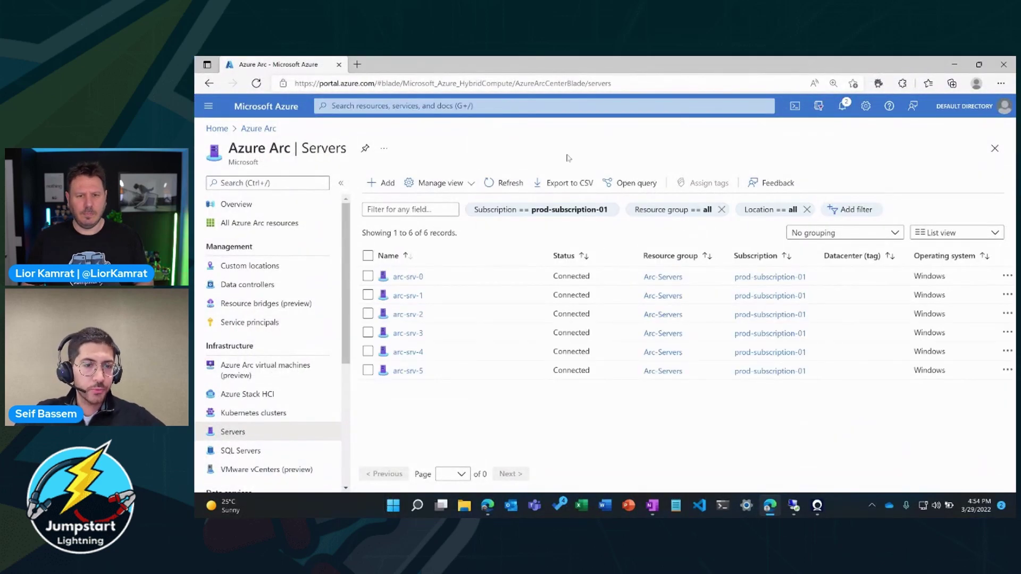